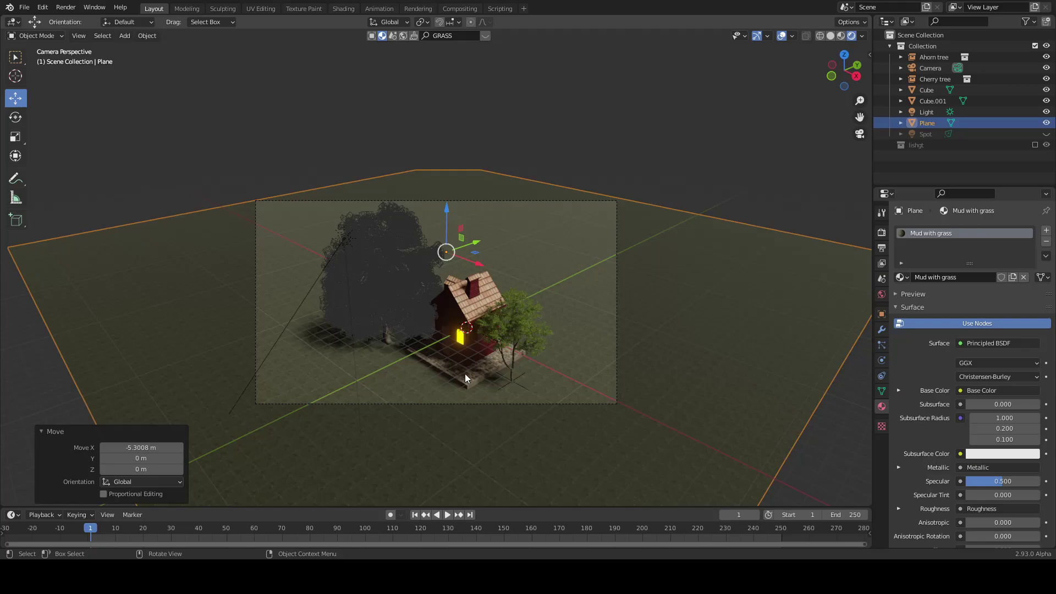
- Zoom, pan and orbit out of Camera Perspective to frame the house up close
scroll(585, 447, "up", 5)
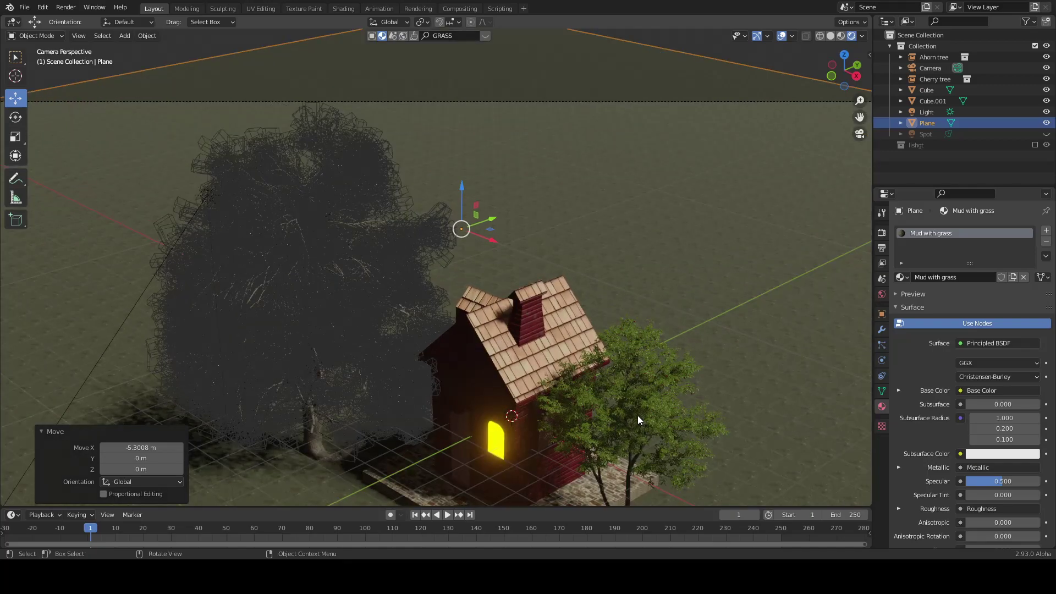
middle_click_drag(679, 379, 655, 220, "shift")
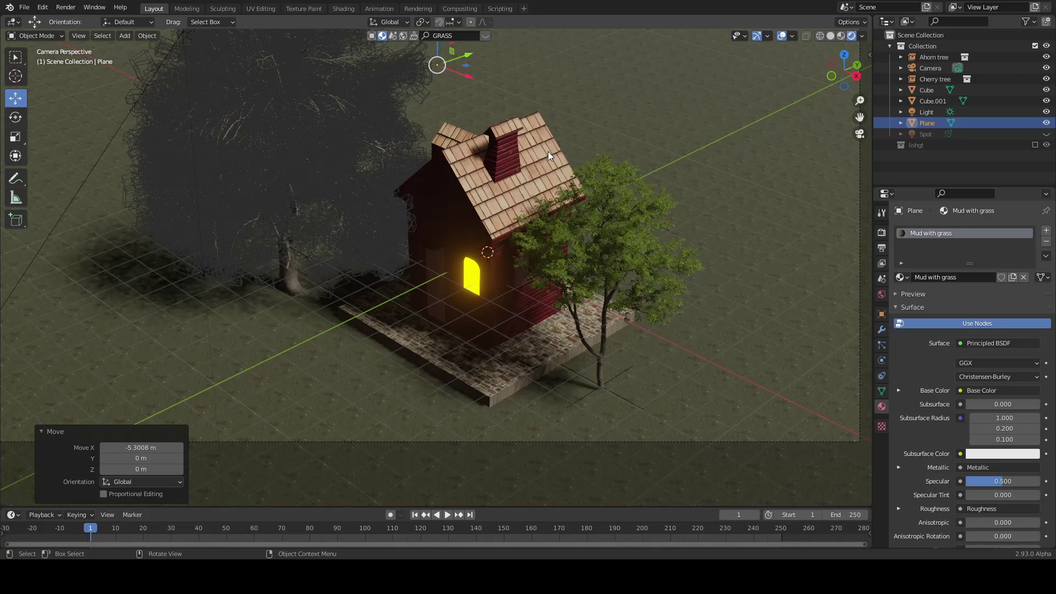
scroll(728, 355, "up", 3)
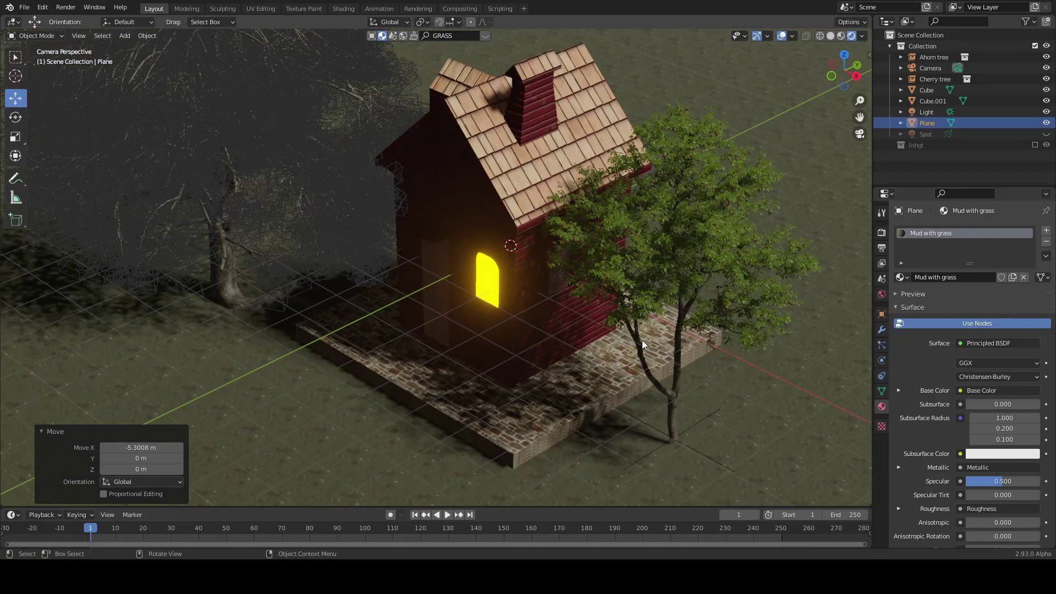
middle_click_drag(642, 340, 539, 337)
scroll(534, 340, "up", 4)
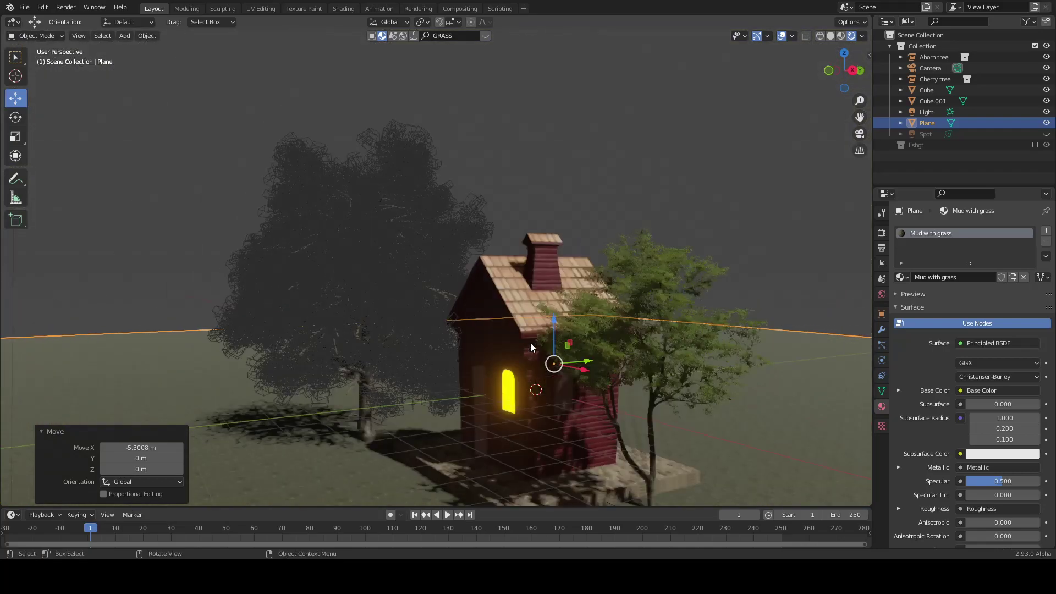
- Select the house Cube, enter Edit Mode, and select the arched door face
left_click(567, 384)
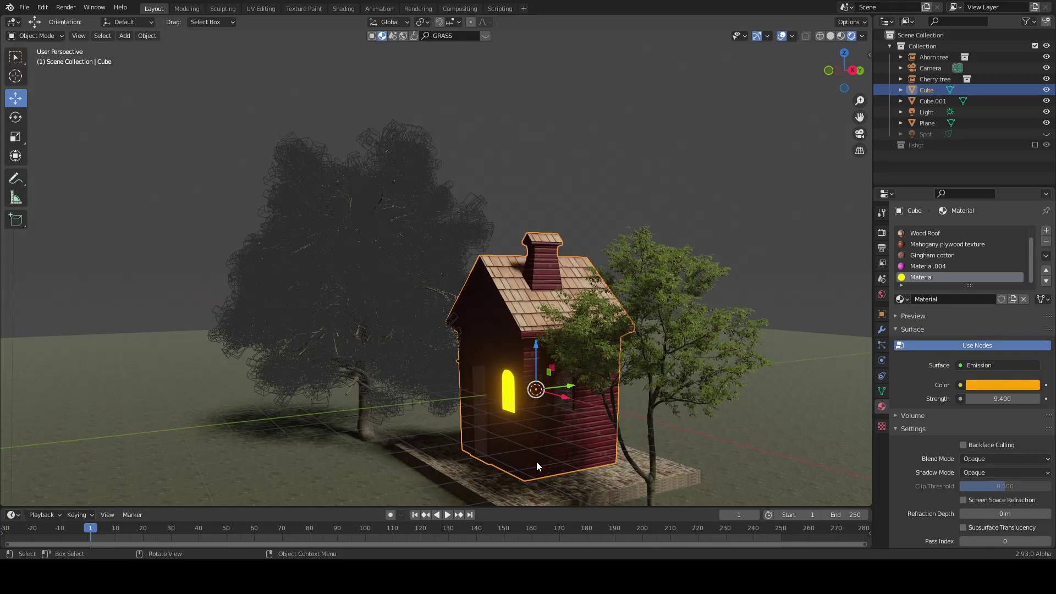
key("Tab")
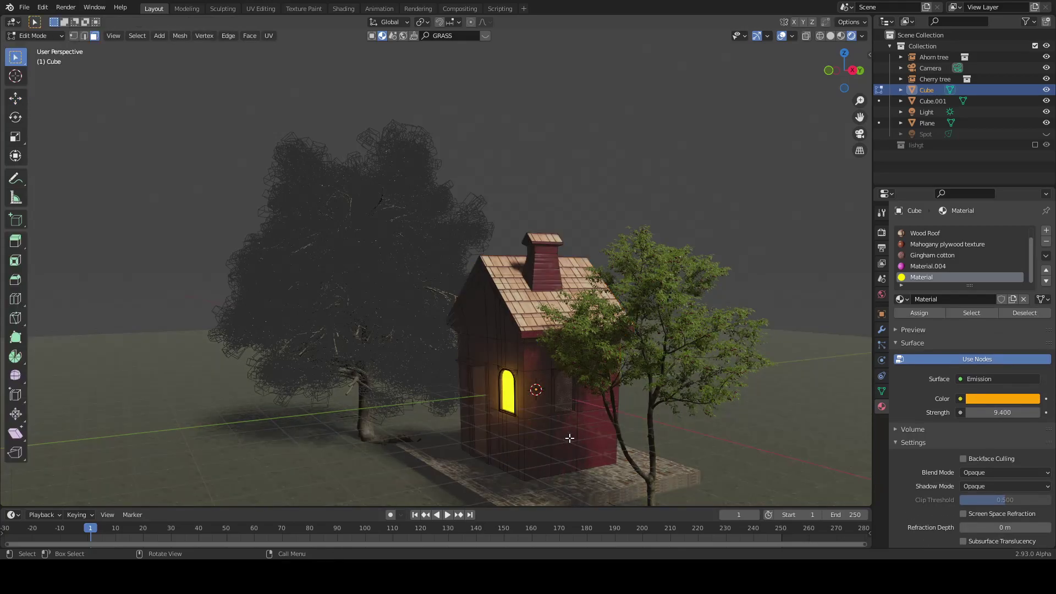
scroll(602, 435, "up", 2)
middle_click_drag(614, 432, 590, 401)
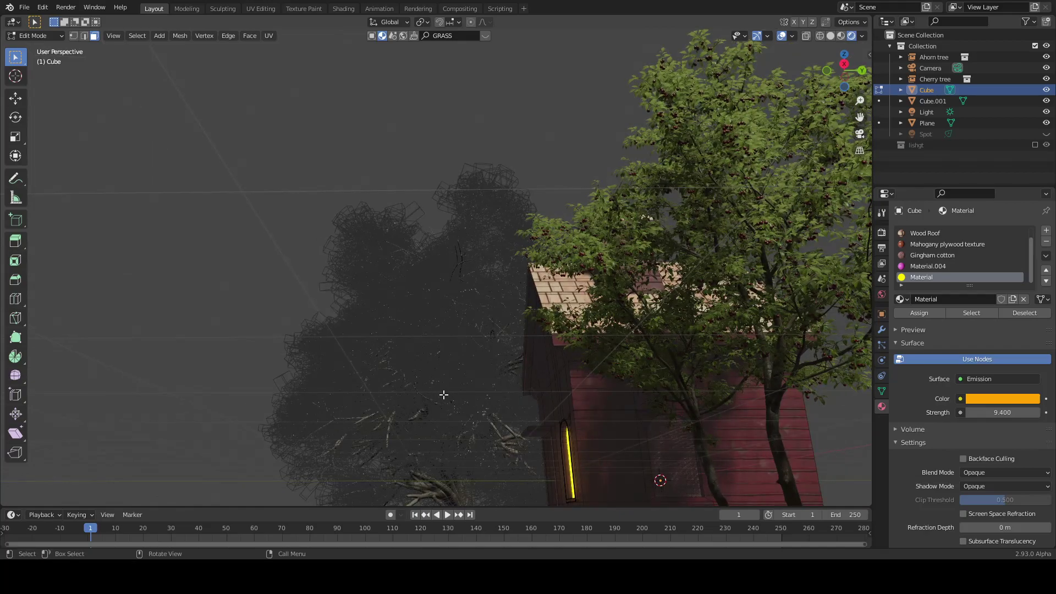
left_click(671, 457)
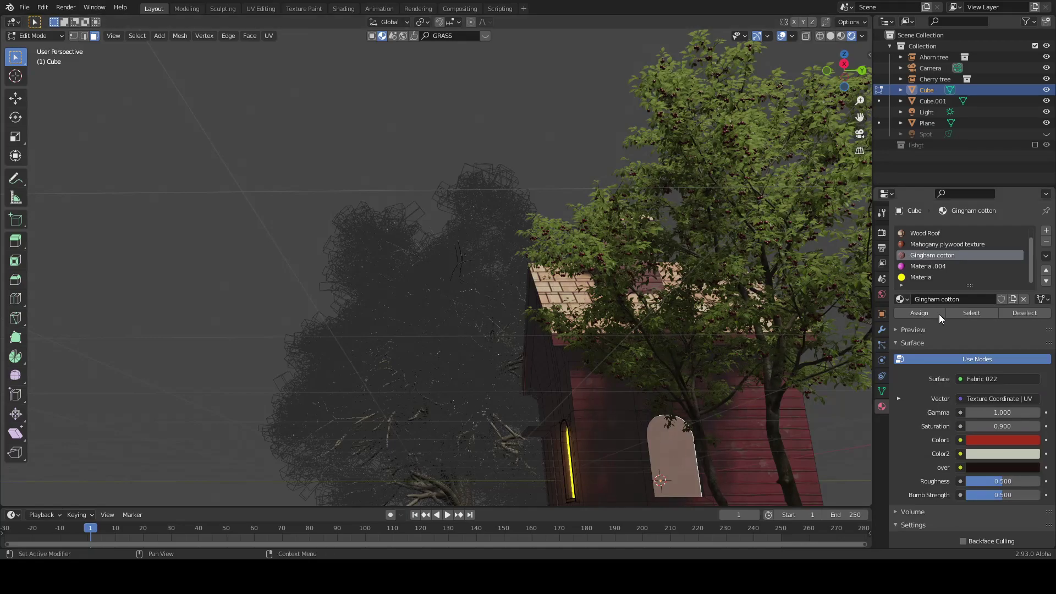
- Add a new material slot with an Emission shader at strength 16.5 and warm yellow colour
left_click(1046, 231)
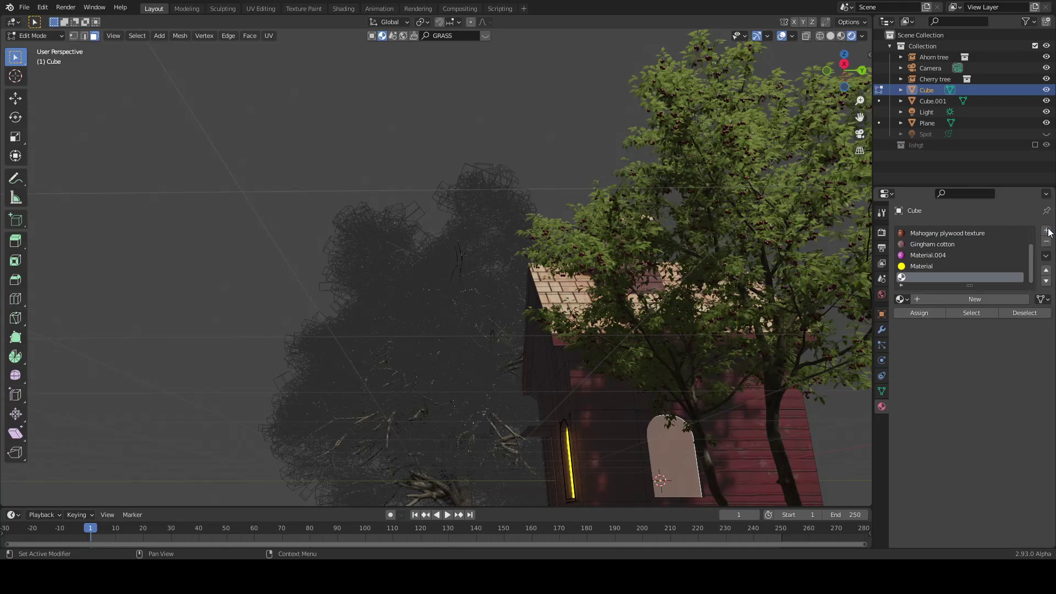
left_click(959, 302)
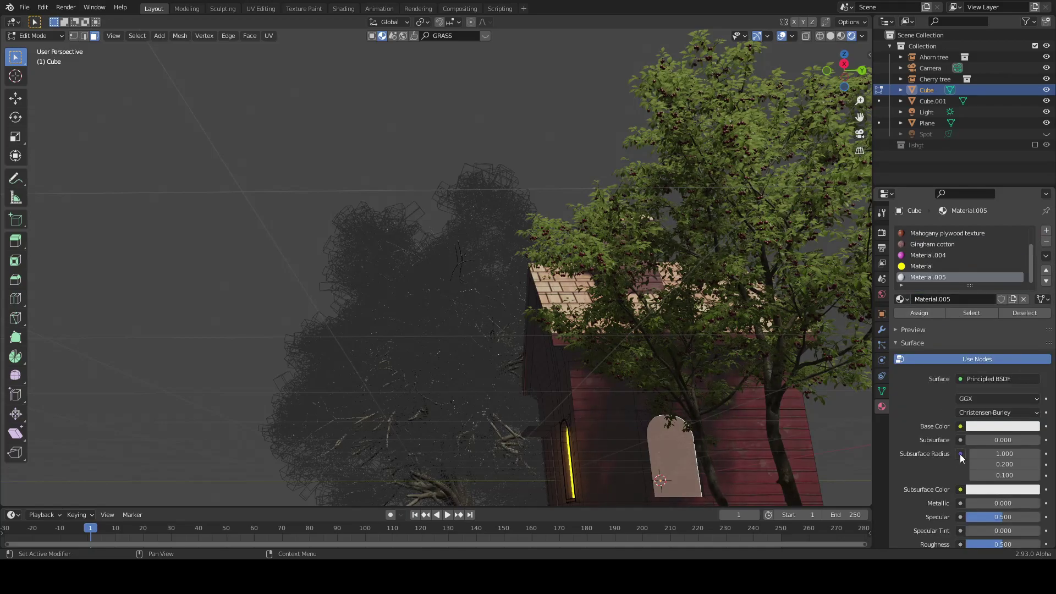
left_click(995, 378)
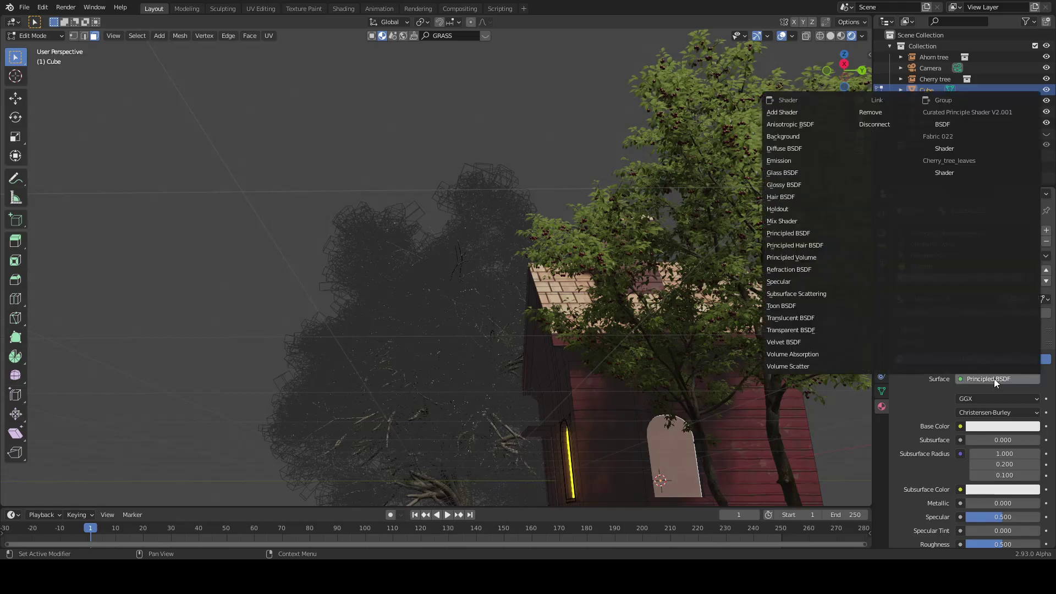
left_click(825, 160)
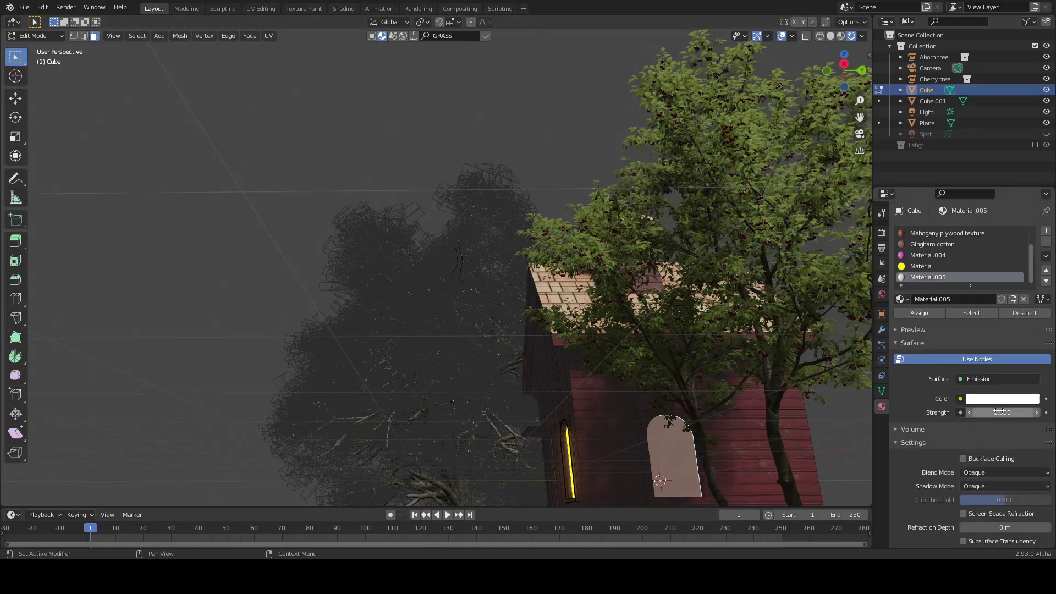
left_click_drag(999, 412, 966, 410)
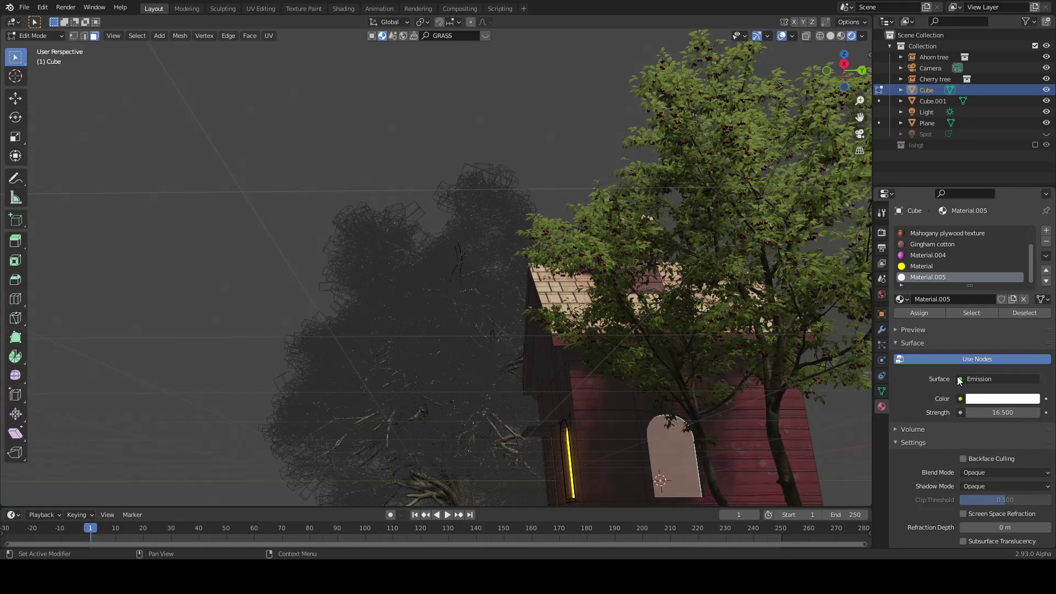
left_click(990, 400)
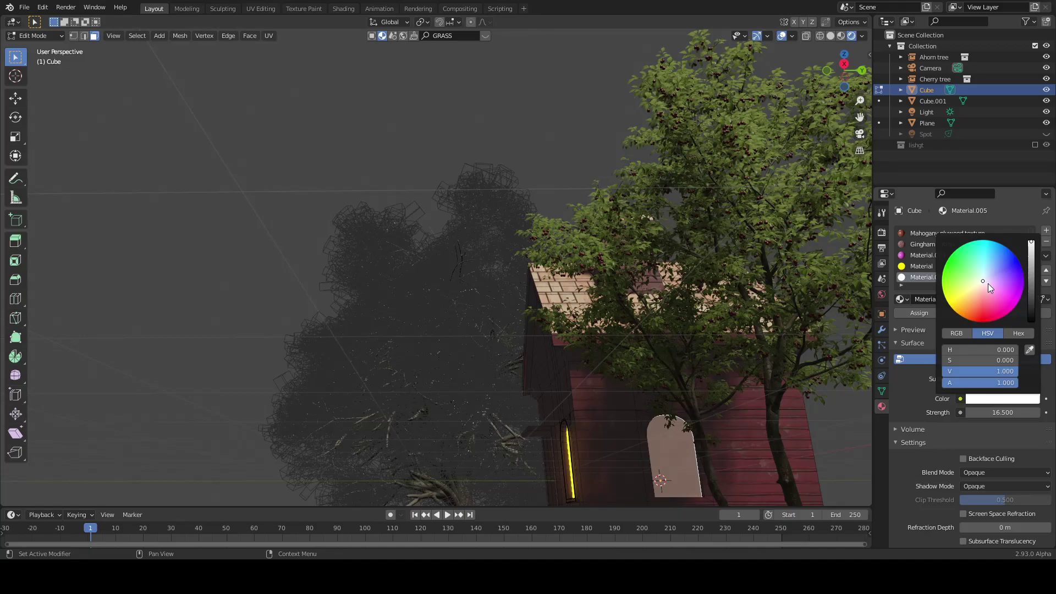
left_click_drag(985, 283, 957, 305)
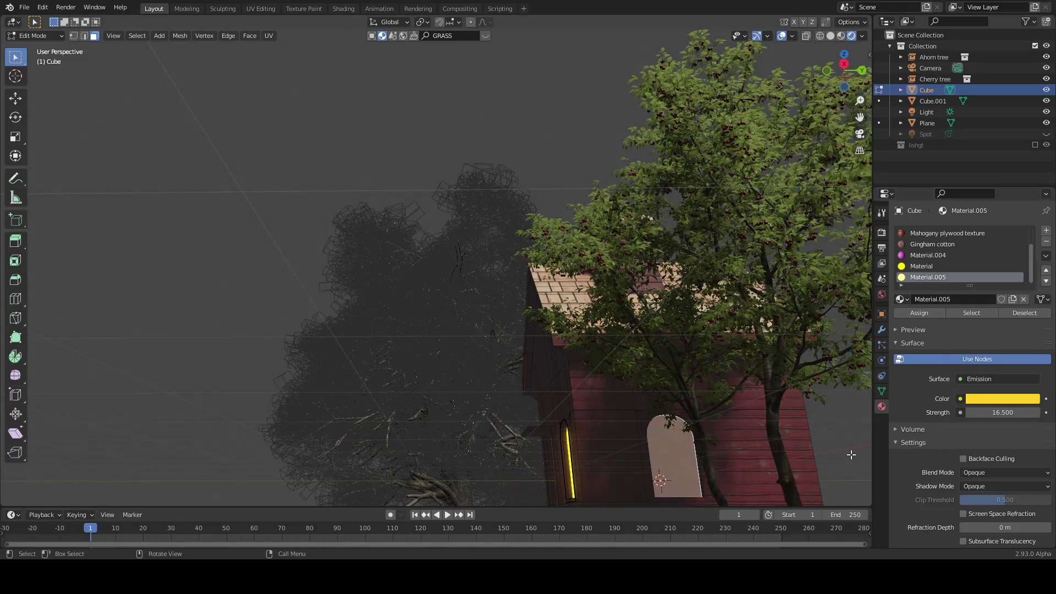
- In Render Properties, tint Bloom warm yellow-orange and raise its threshold to 5.928
left_click(883, 234)
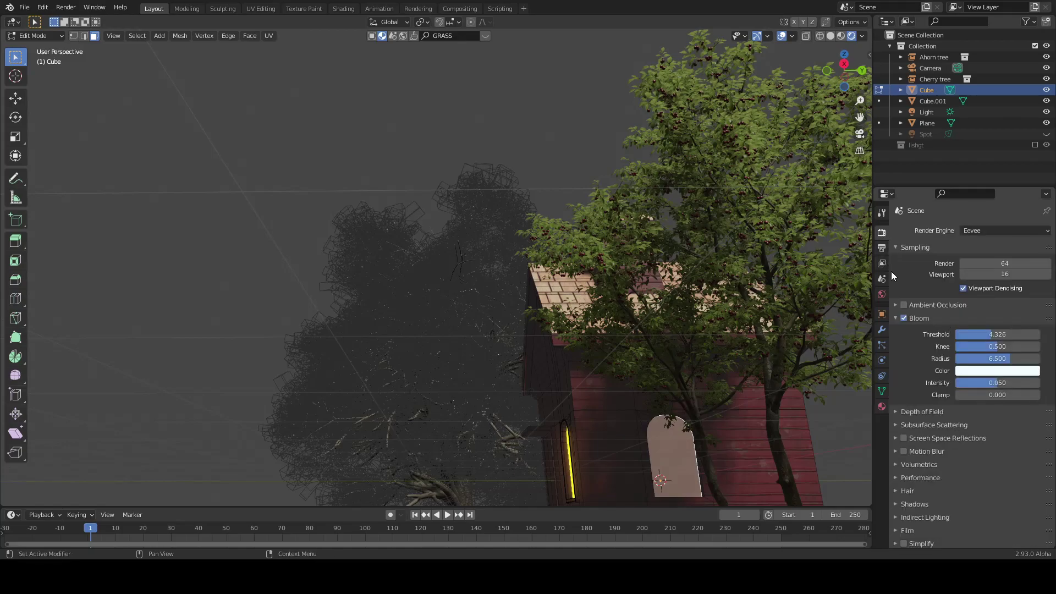
left_click(990, 373)
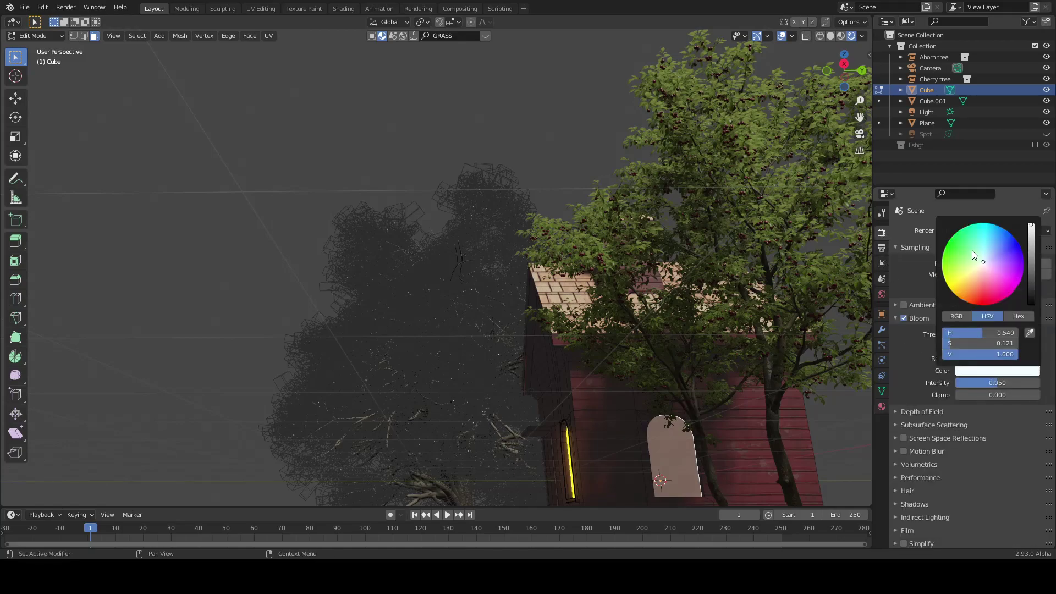
left_click_drag(977, 256, 963, 294)
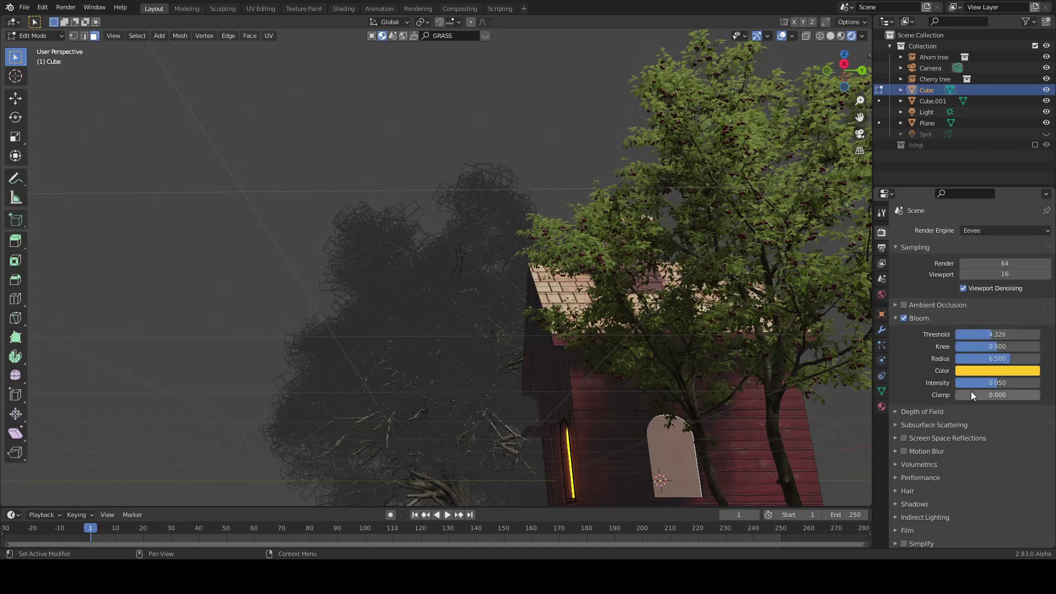
left_click_drag(960, 334, 997, 335)
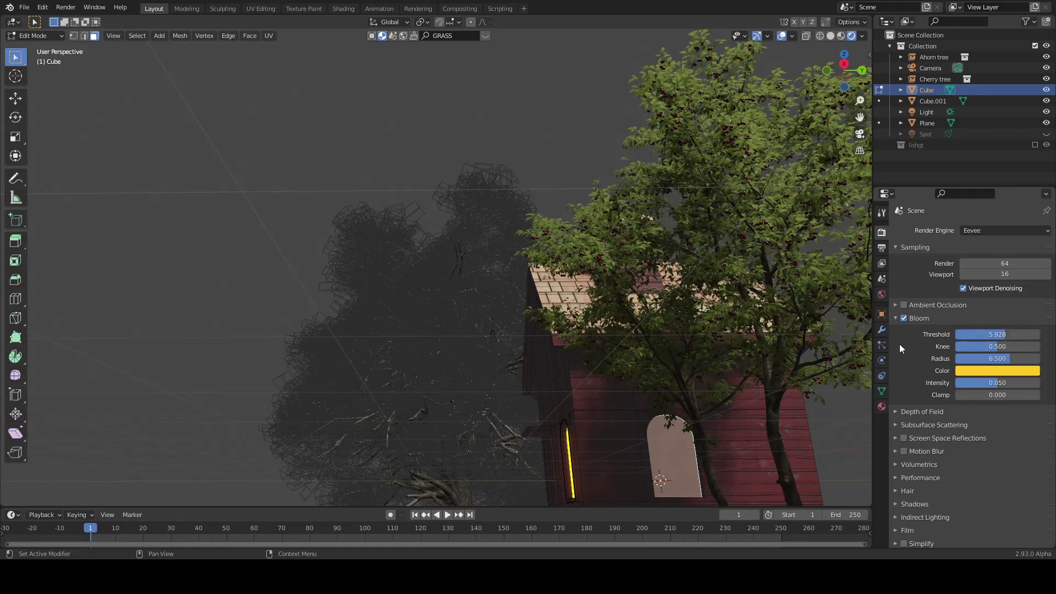
scroll(899, 346, "down", 1)
key("KP_Decimal")
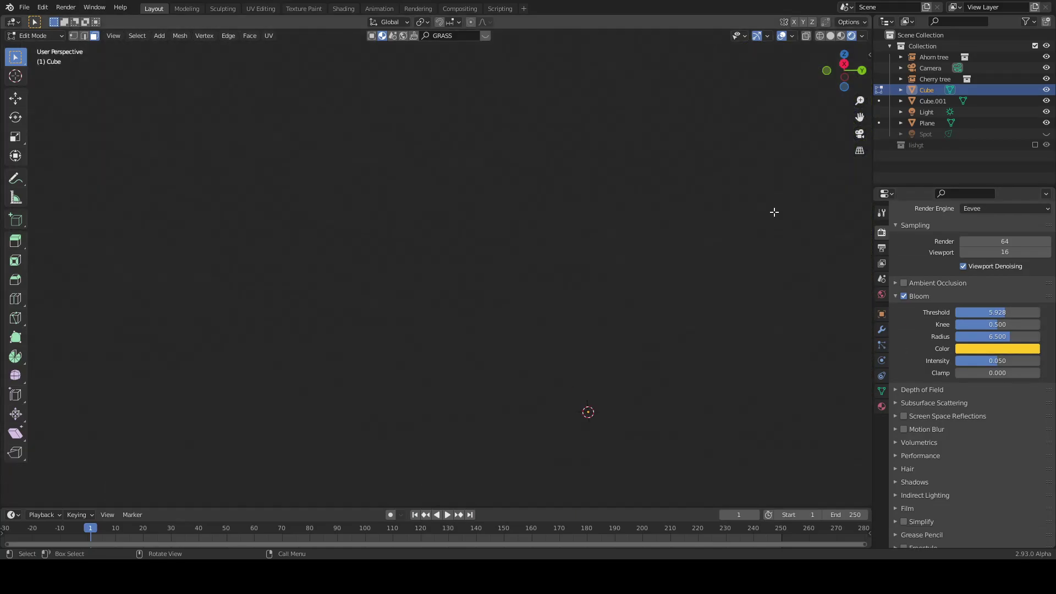
scroll(762, 219, "down", 3)
middle_click_drag(761, 221, 828, 83)
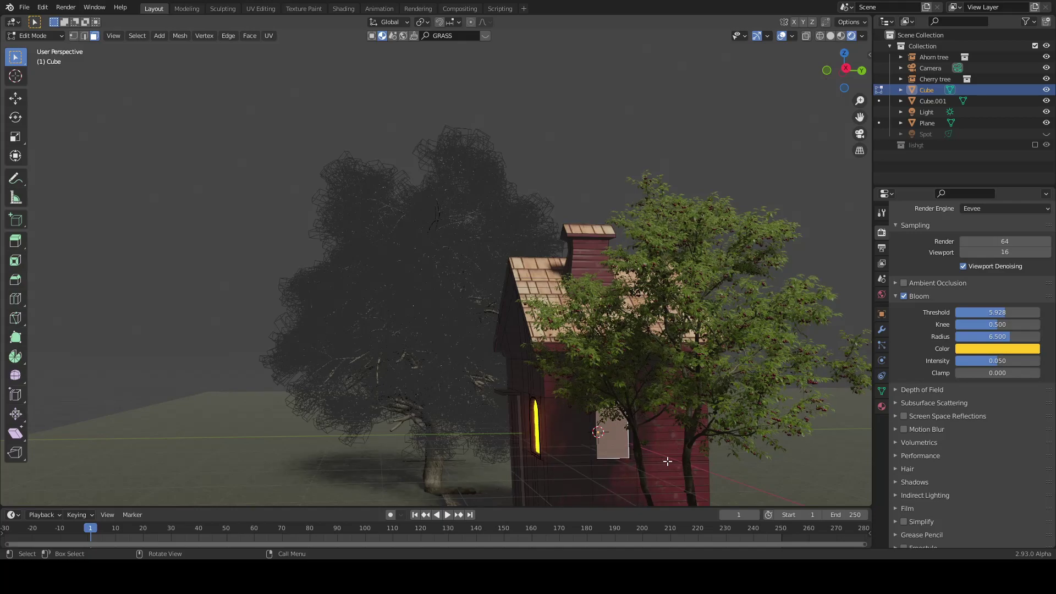
- Assign Material.005 to the arched door face and lower its emission strength to 9.2
left_click(881, 408)
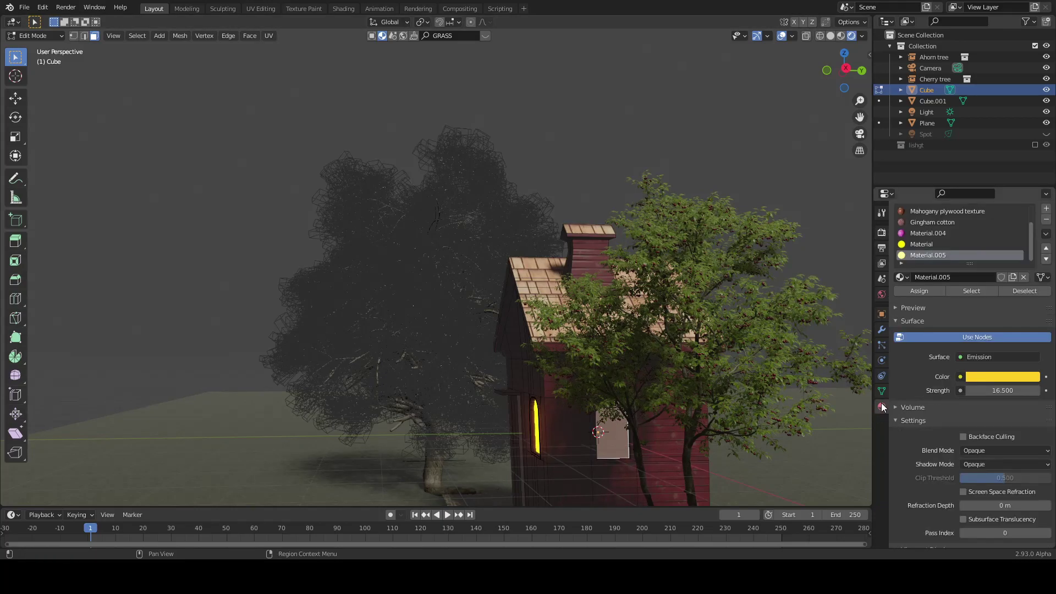
left_click(917, 292)
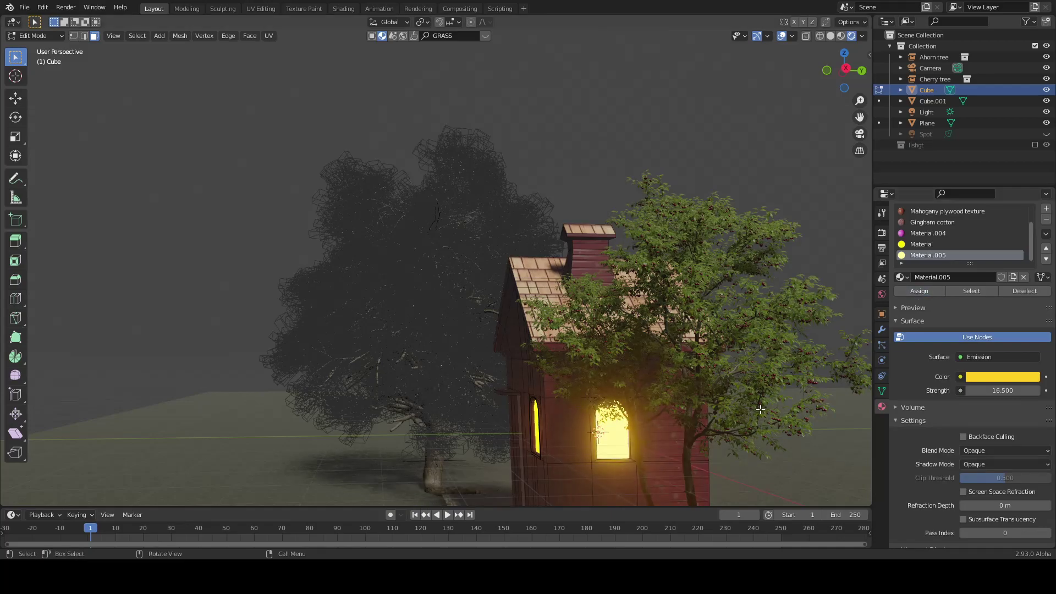
middle_click_drag(761, 409, 786, 398)
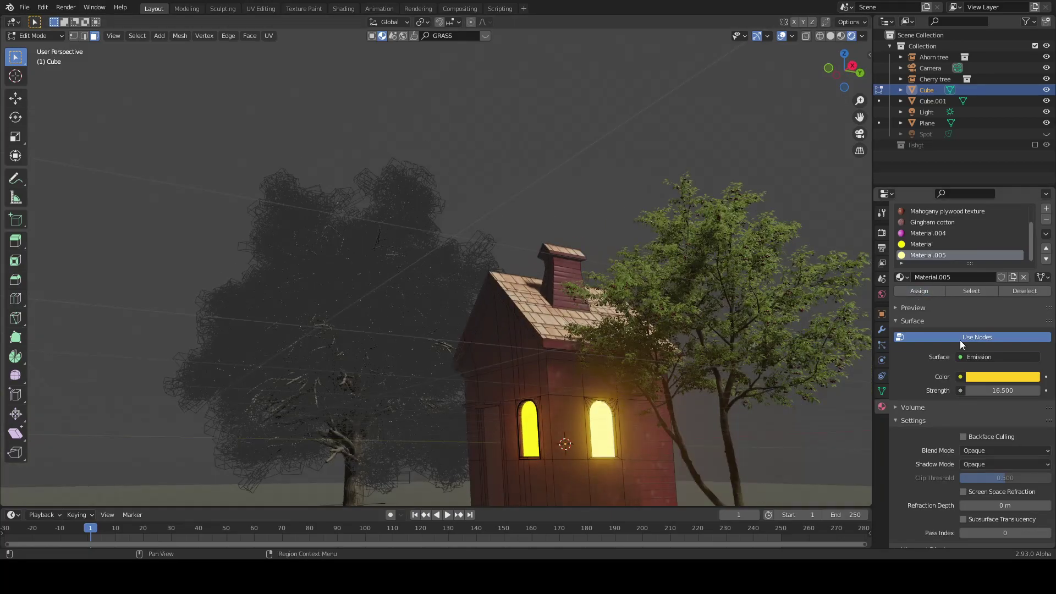
left_click_drag(1002, 390, 971, 391)
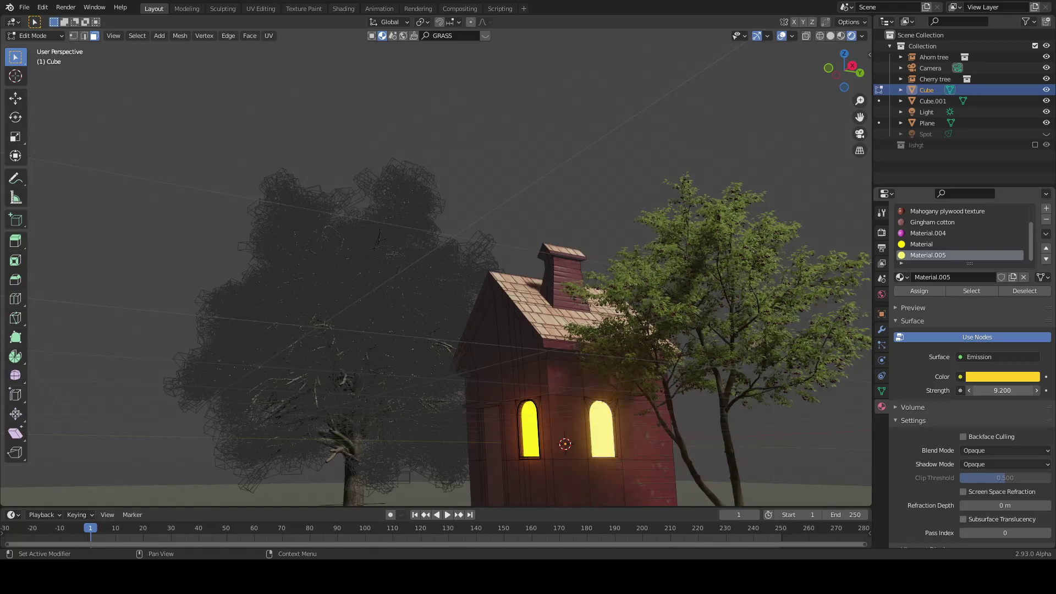
- Dim the window emission colour, then set Bloom threshold 3.685 with a darker olive-yellow colour
left_click(1003, 377)
left_click_drag(1034, 245, 1032, 223)
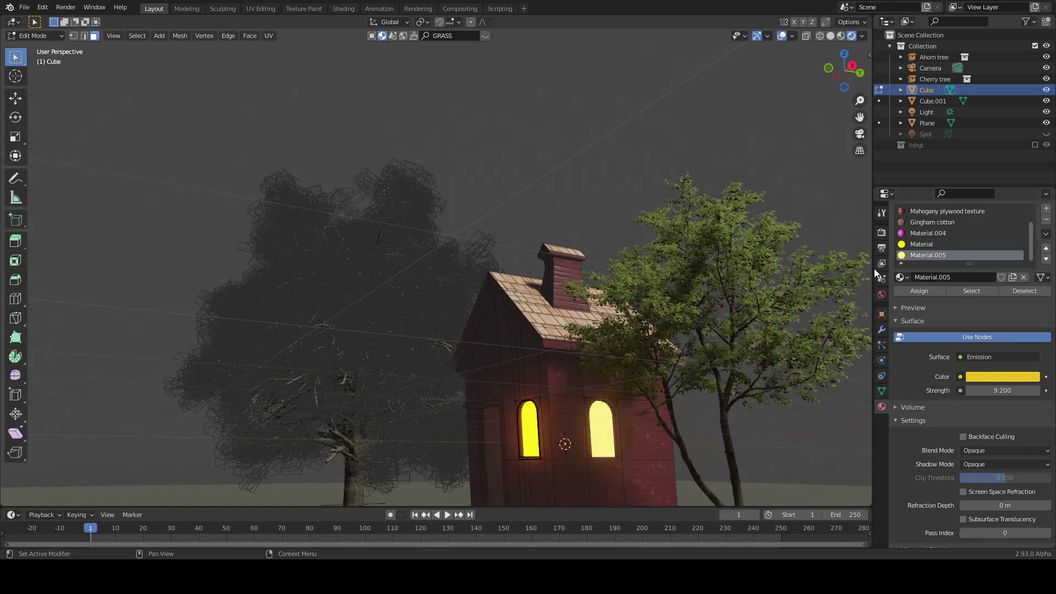
left_click(882, 232)
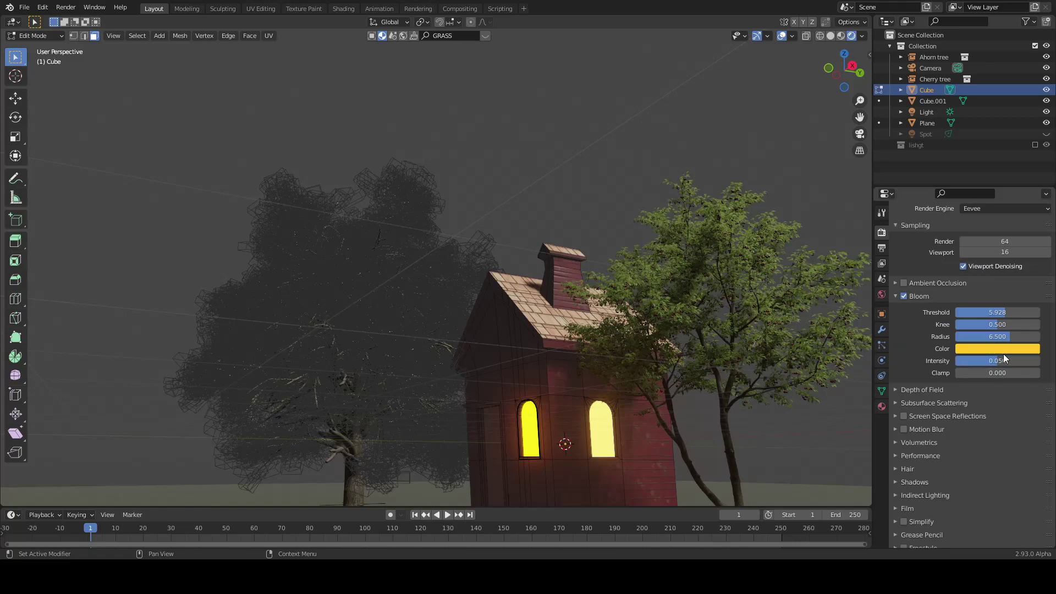
left_click_drag(998, 312, 979, 311)
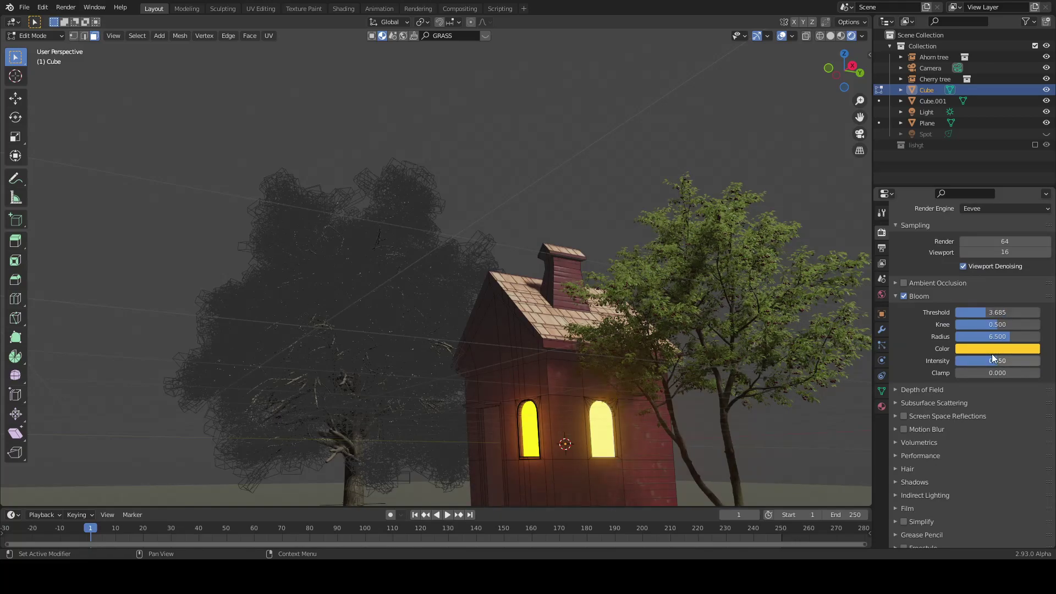
left_click(993, 349)
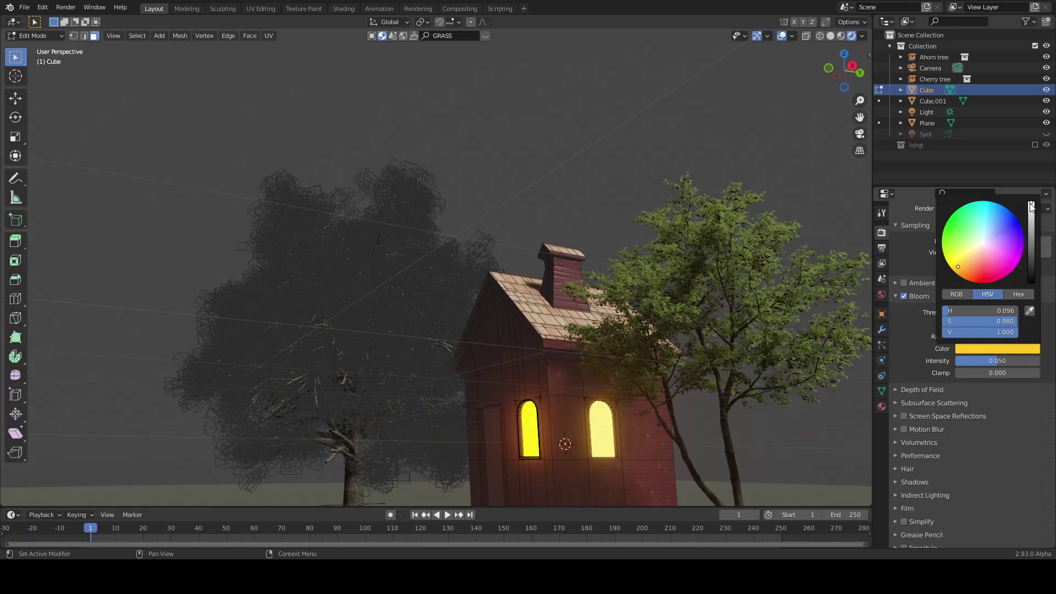
left_click_drag(1031, 206, 1032, 235)
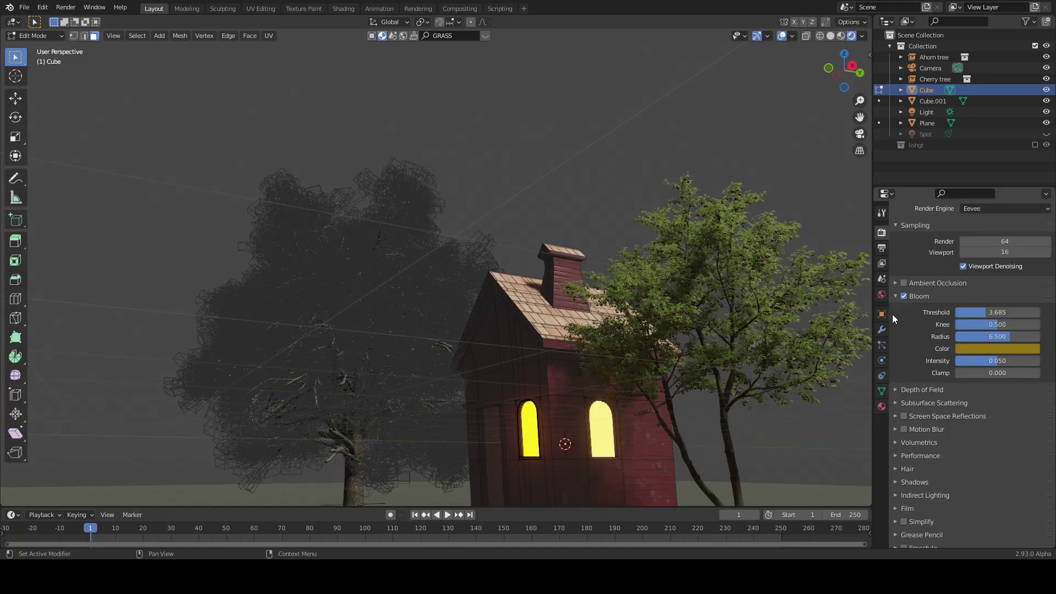
- Enable the lishgt collection in the Outliner and frame the scene around the lamp
scroll(847, 275, "down", 1)
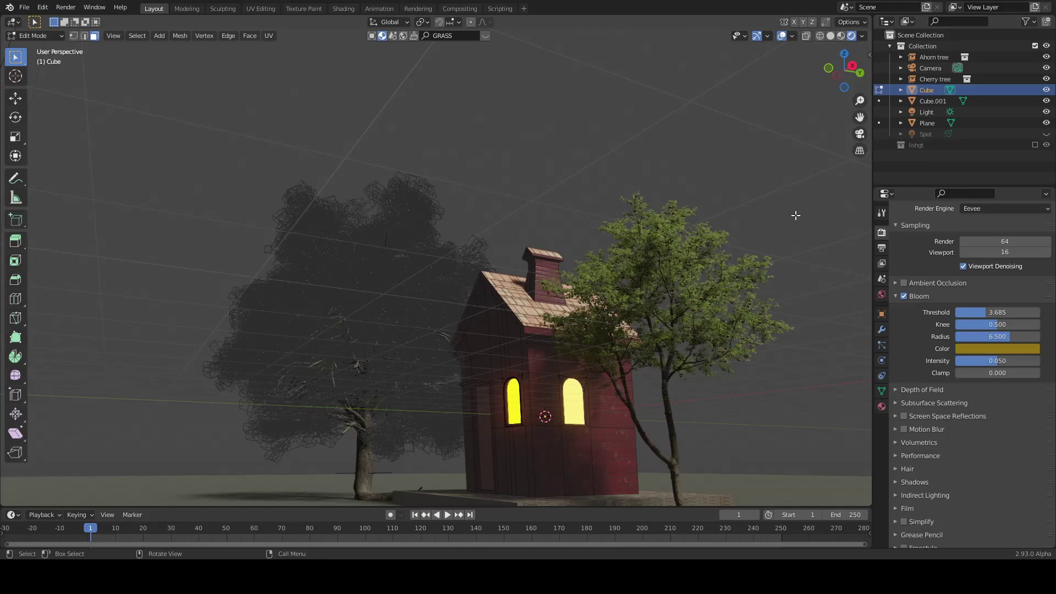
left_click(1033, 145)
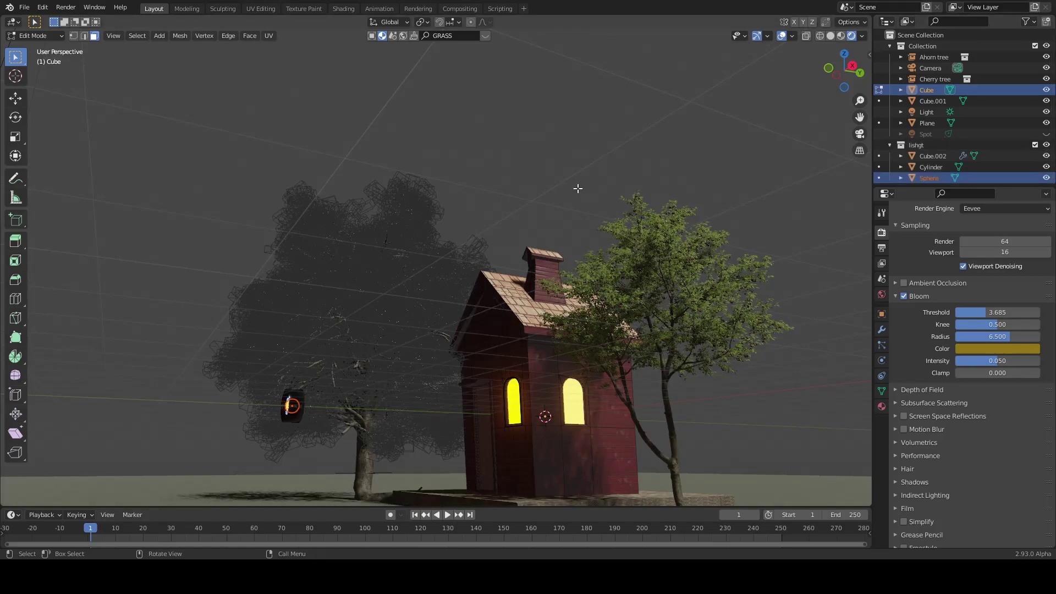
key("KP_Decimal")
scroll(313, 302, "down", 10)
middle_click_drag(314, 302, 544, 448)
scroll(512, 381, "up", 5)
scroll(535, 404, "up", 4)
scroll(535, 404, "down", 3)
middle_click_drag(543, 400, 554, 353)
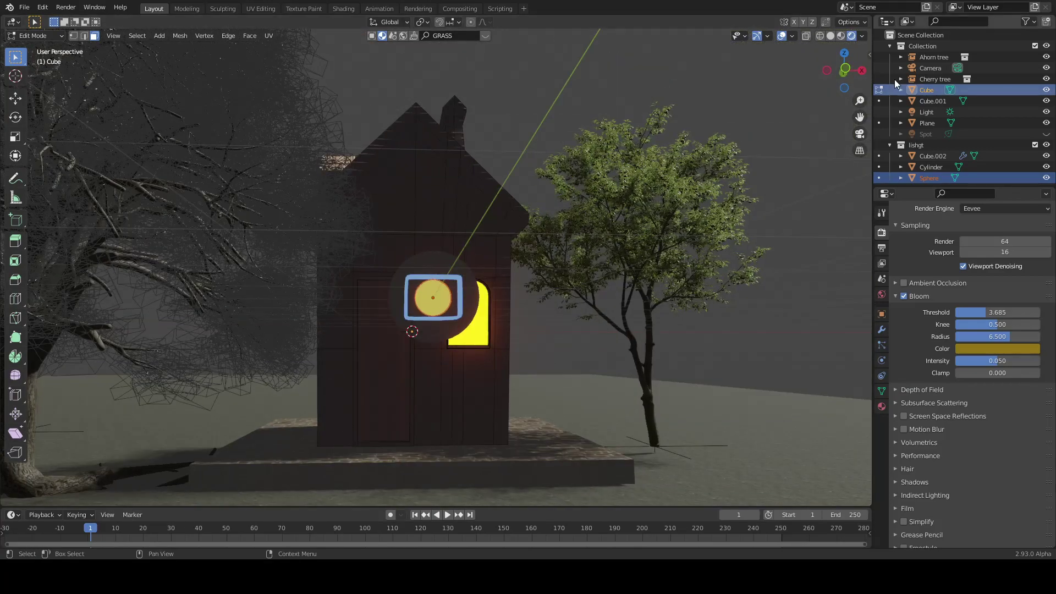
- Switch to Front Orthographic, select a tall wall face, and return to Object Mode
left_click(847, 68)
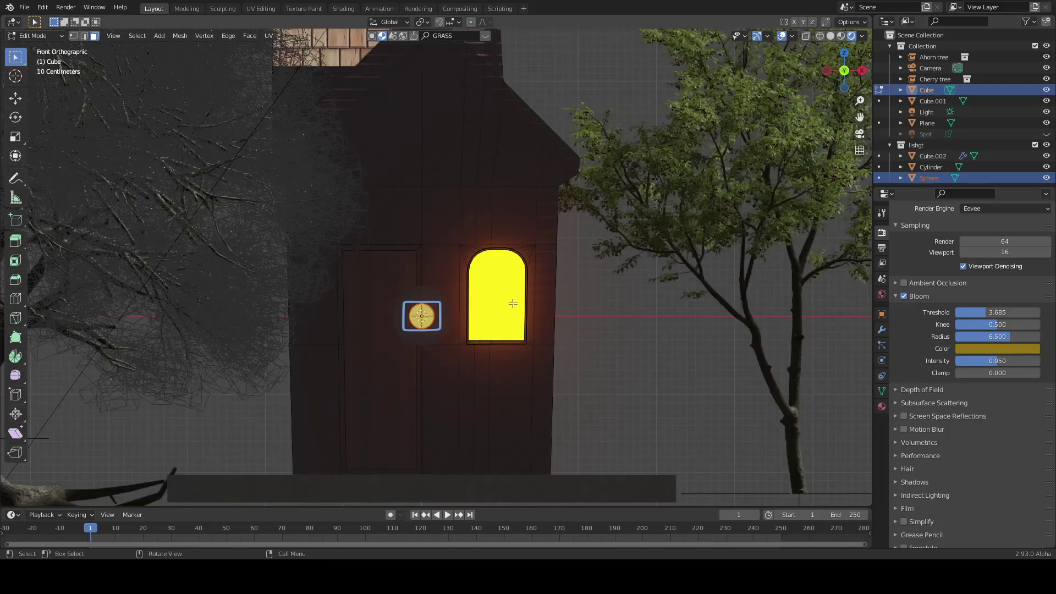
scroll(446, 337, "up", 5)
scroll(446, 336, "up", 1)
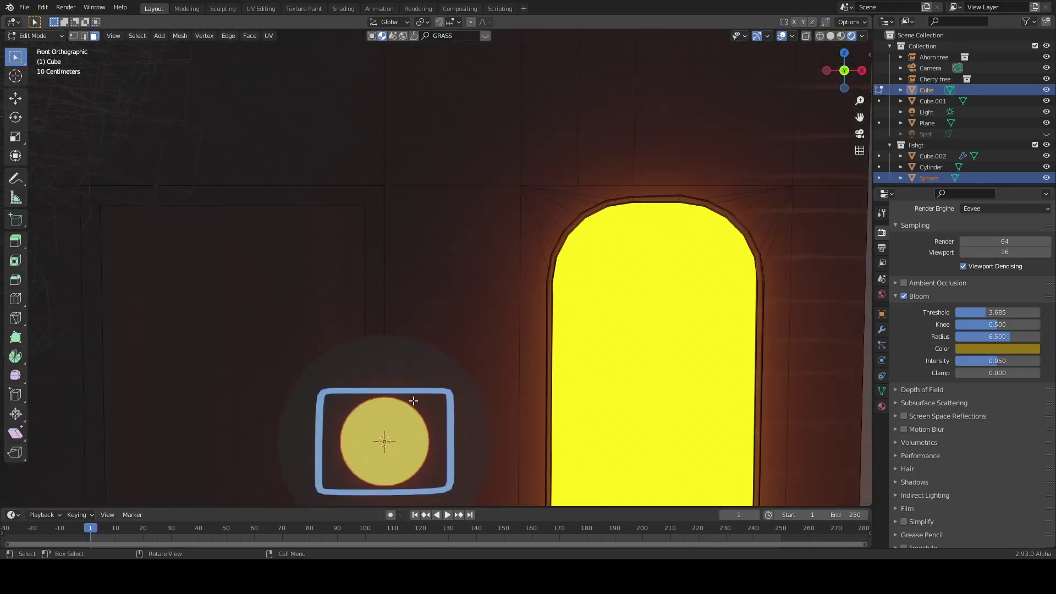
left_click(409, 433)
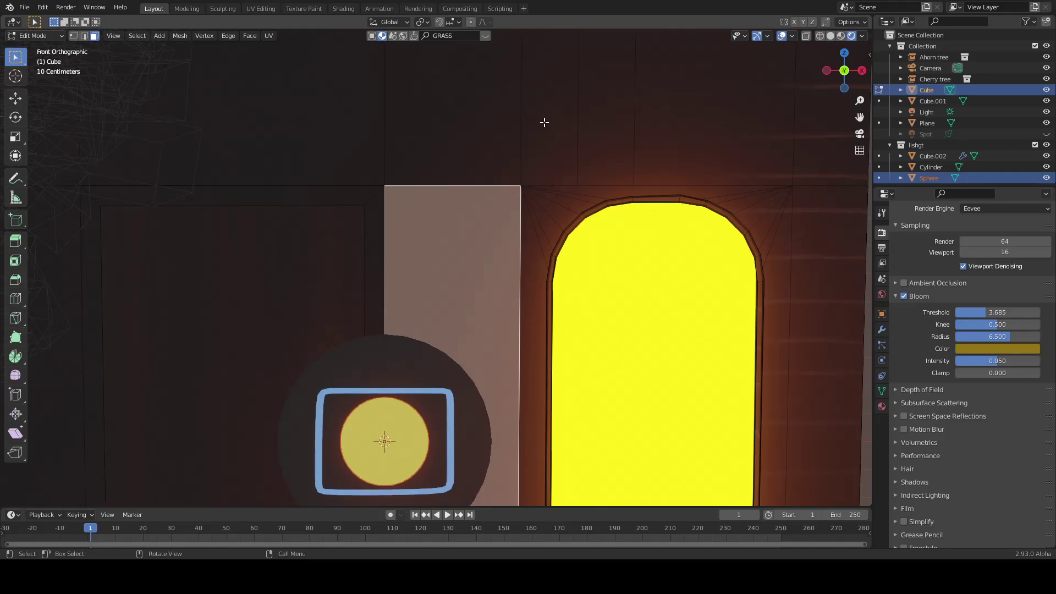
key("Tab")
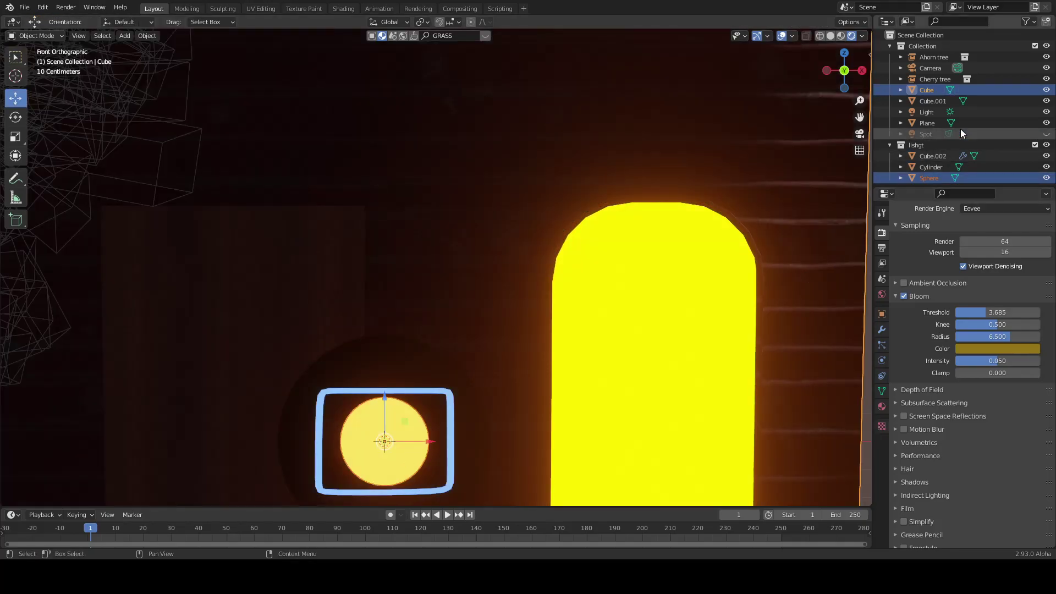
- Exclude the main Collection and orbit around the remaining lamp to face its glowing disc
left_click(1036, 47)
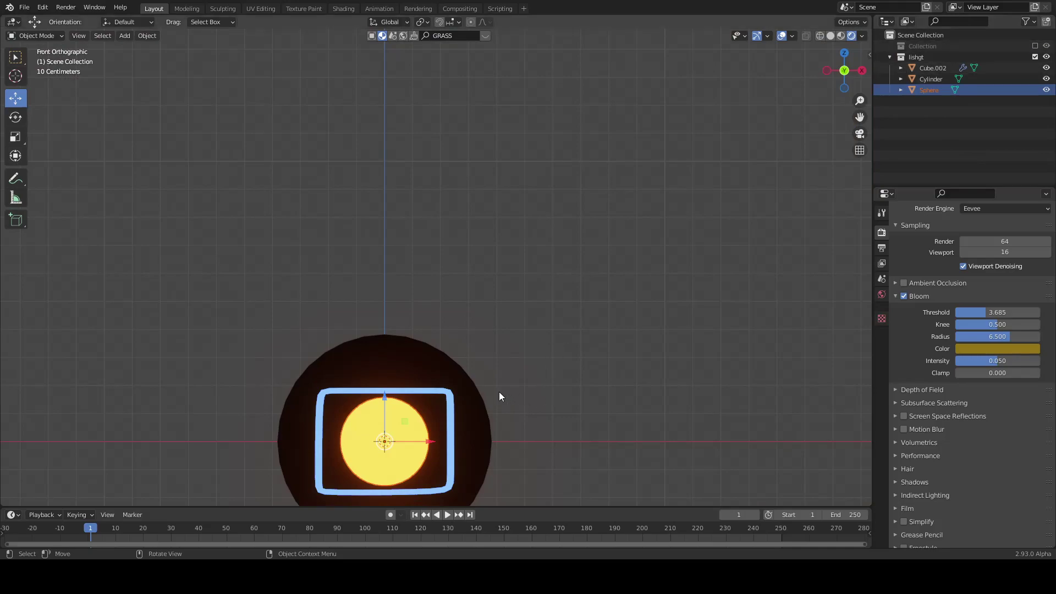
scroll(500, 396, "down", 1)
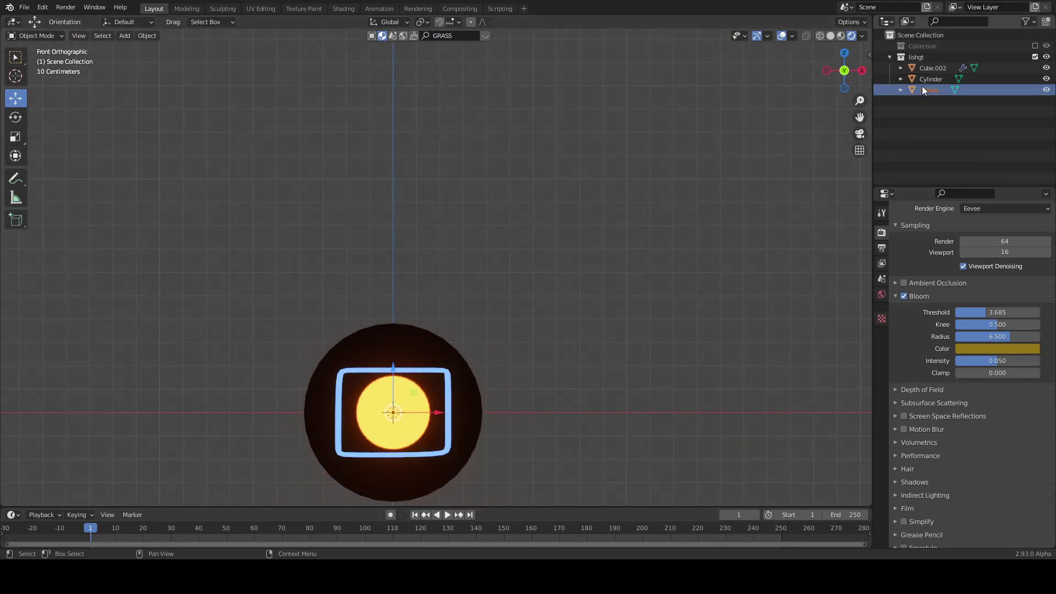
mouse_move(602, 348)
middle_mouse_down()
mouse_move(583, 345)
mouse_move(599, 344)
middle_mouse_up()
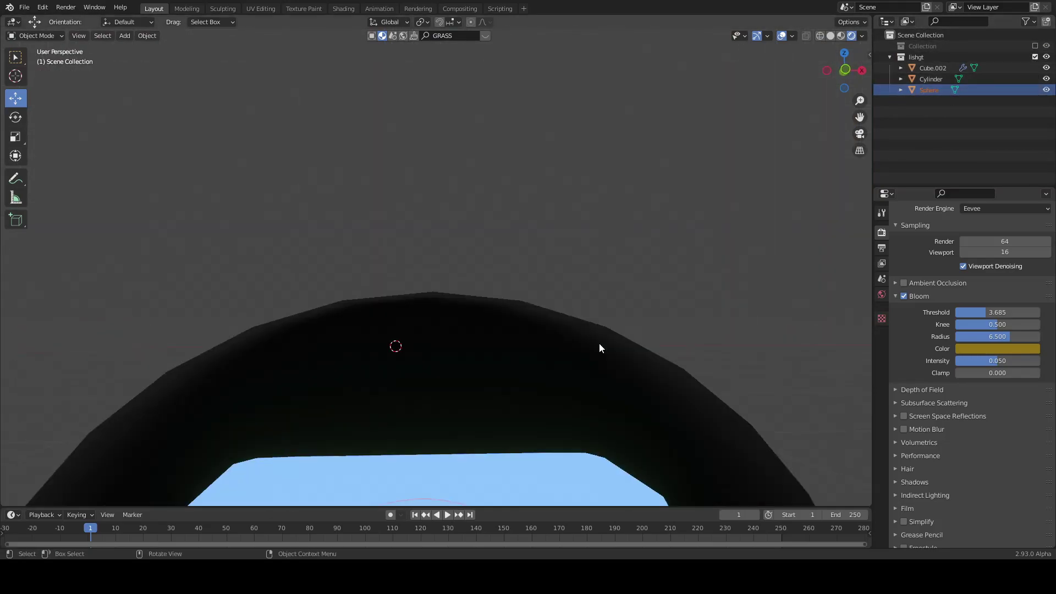
scroll(599, 343, "down", 5)
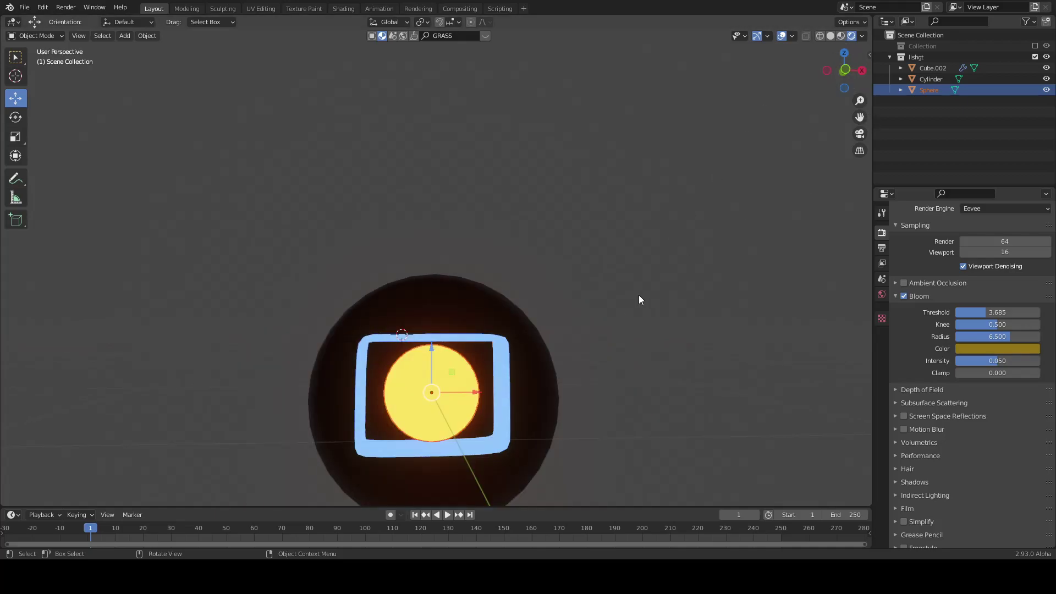
middle_click_drag(639, 295, 588, 301)
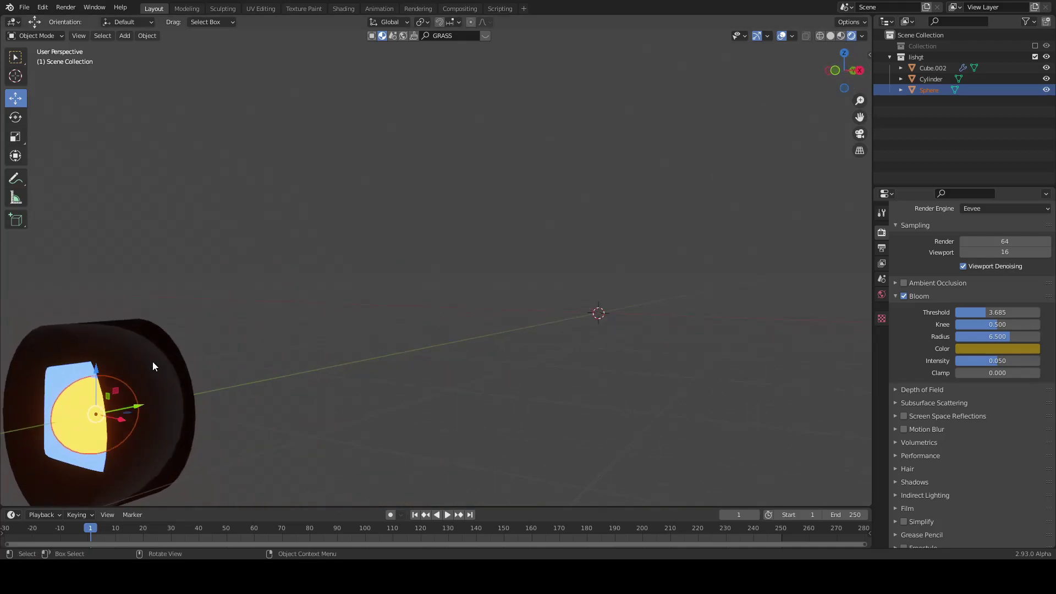
middle_click_drag(153, 361, 202, 354)
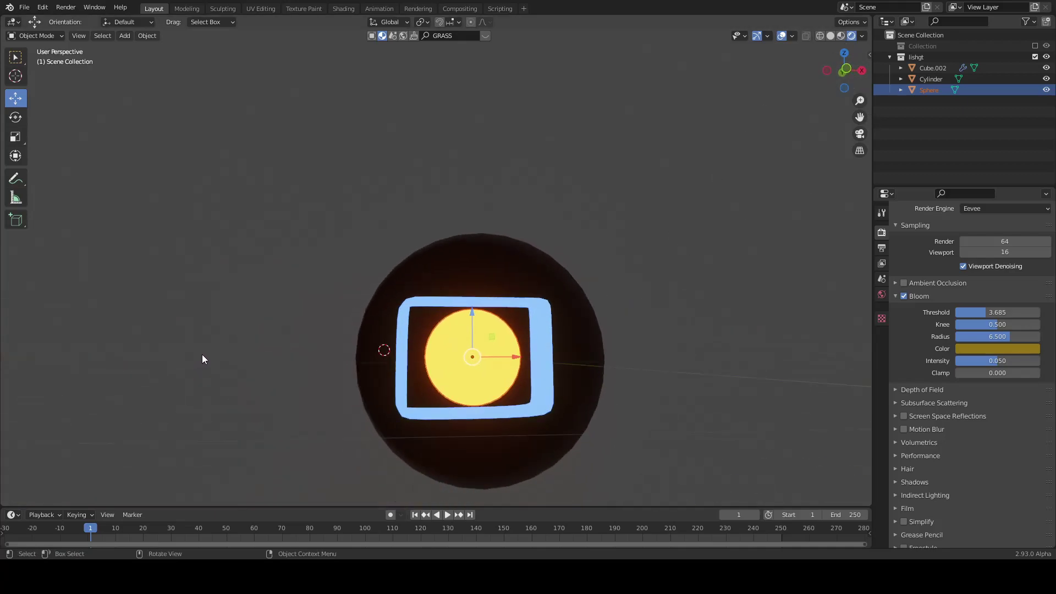
- Select the lamp frame Cube.002 and shift its emission colour hue to cyan
left_click(471, 299)
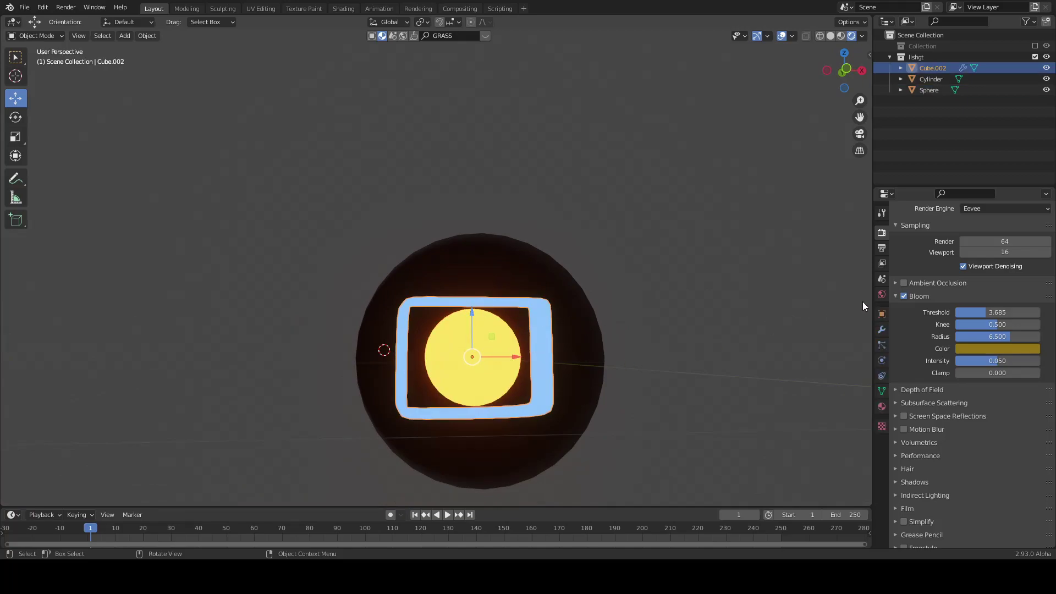
left_click(882, 406)
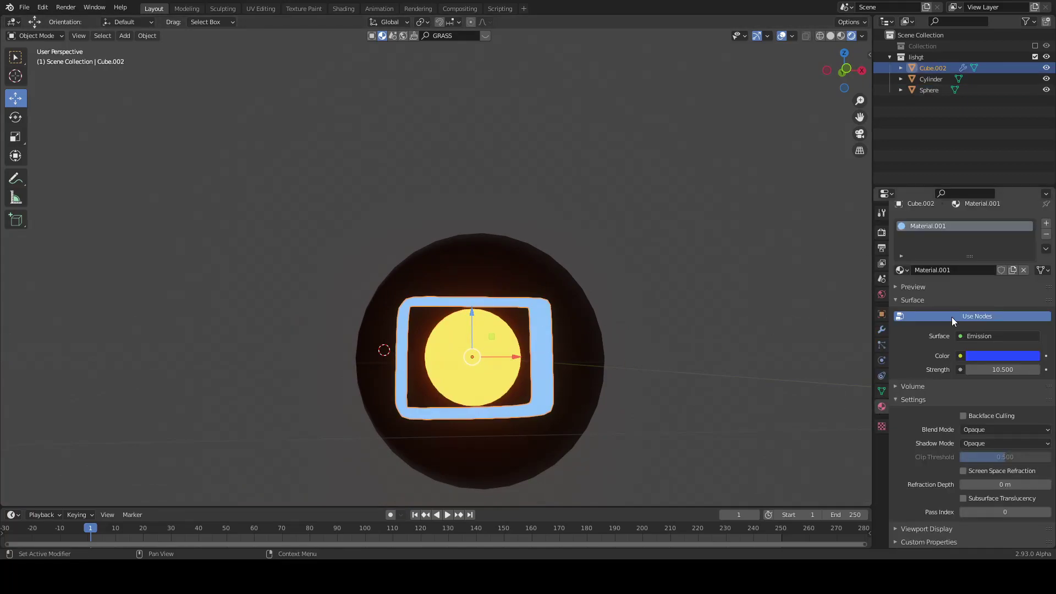
left_click(1006, 358)
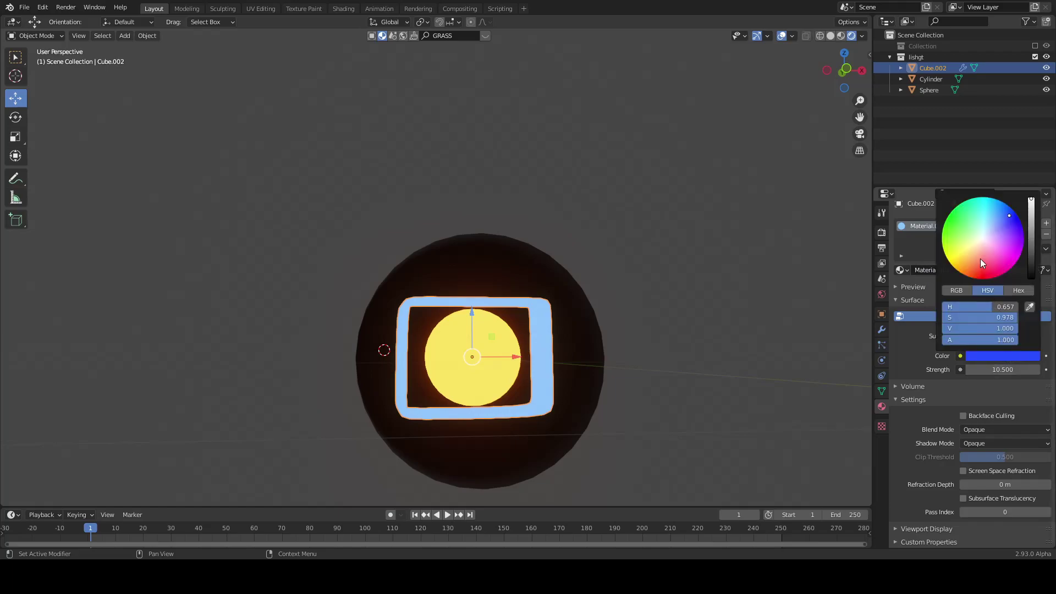
left_click_drag(1006, 219, 993, 203)
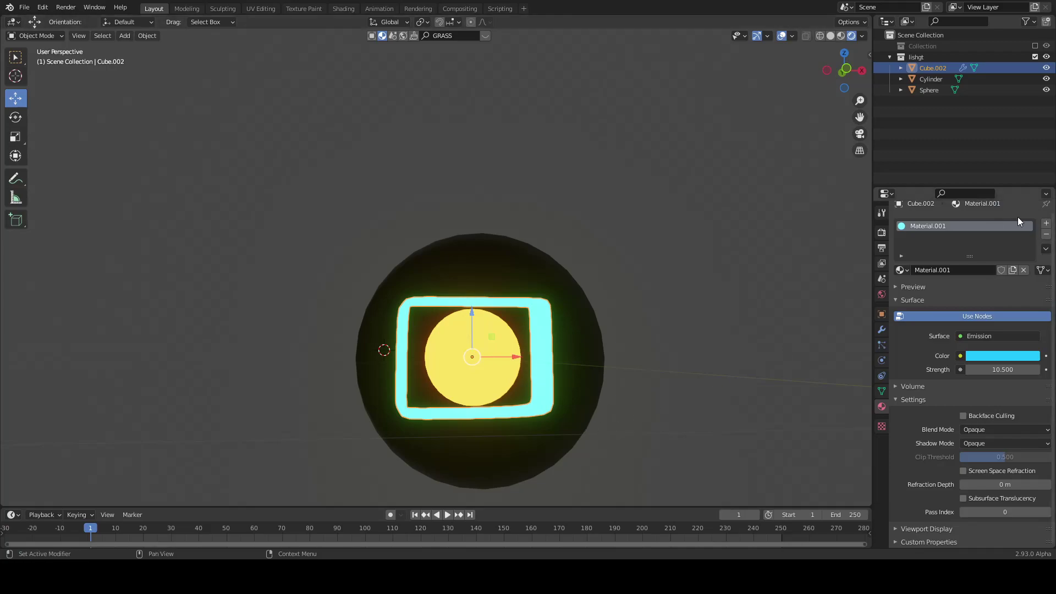
- Refine the frame's cyan emission saturation and value, ending at a dark teal of value 0.138
left_click(979, 356)
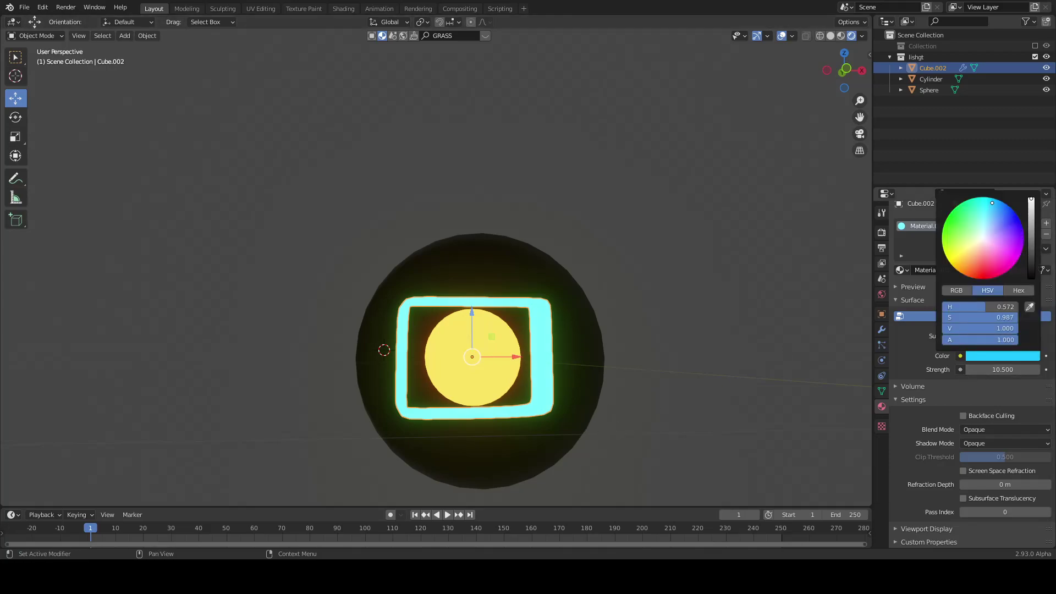
mouse_move(990, 204)
left_mouse_down()
mouse_move(987, 224)
mouse_move(1011, 208)
mouse_move(992, 203)
left_mouse_up()
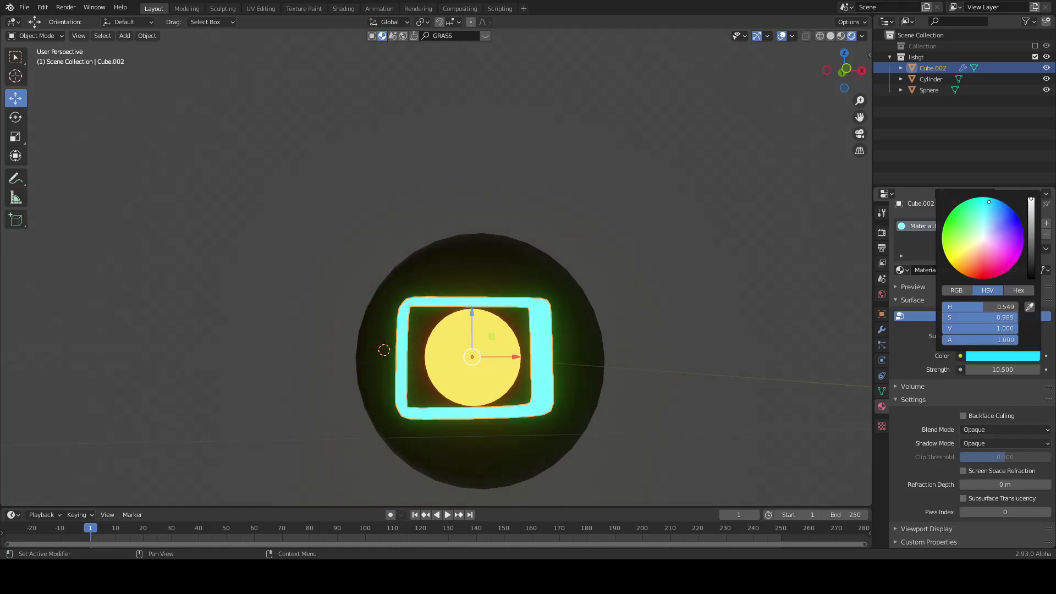
mouse_move(682, 366)
middle_mouse_down()
mouse_move(696, 371)
mouse_move(684, 358)
middle_mouse_up()
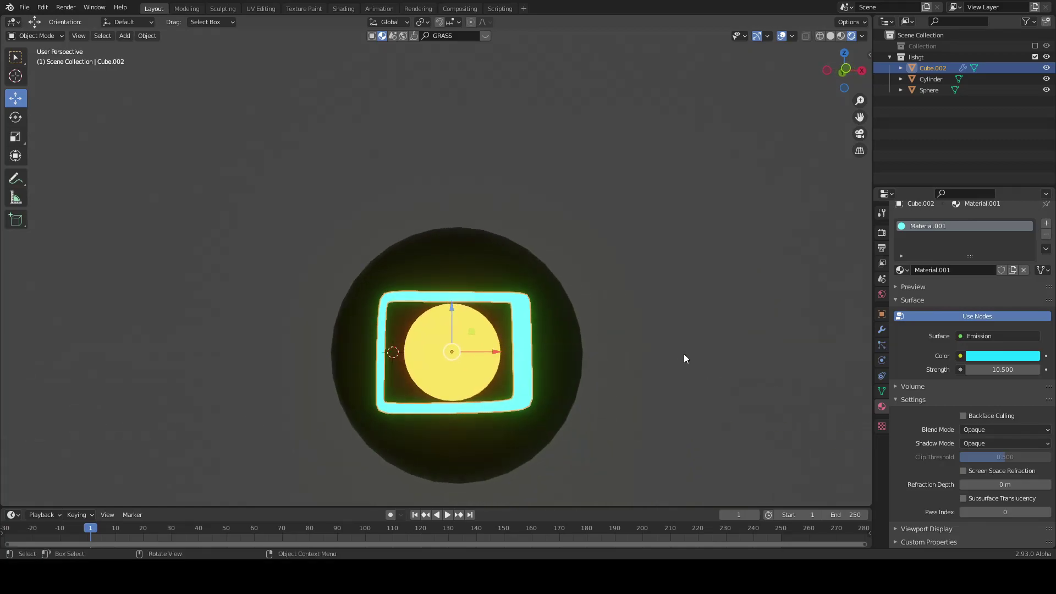
left_click(1003, 357)
mouse_move(986, 214)
left_mouse_down()
mouse_move(981, 244)
mouse_move(987, 199)
left_mouse_up()
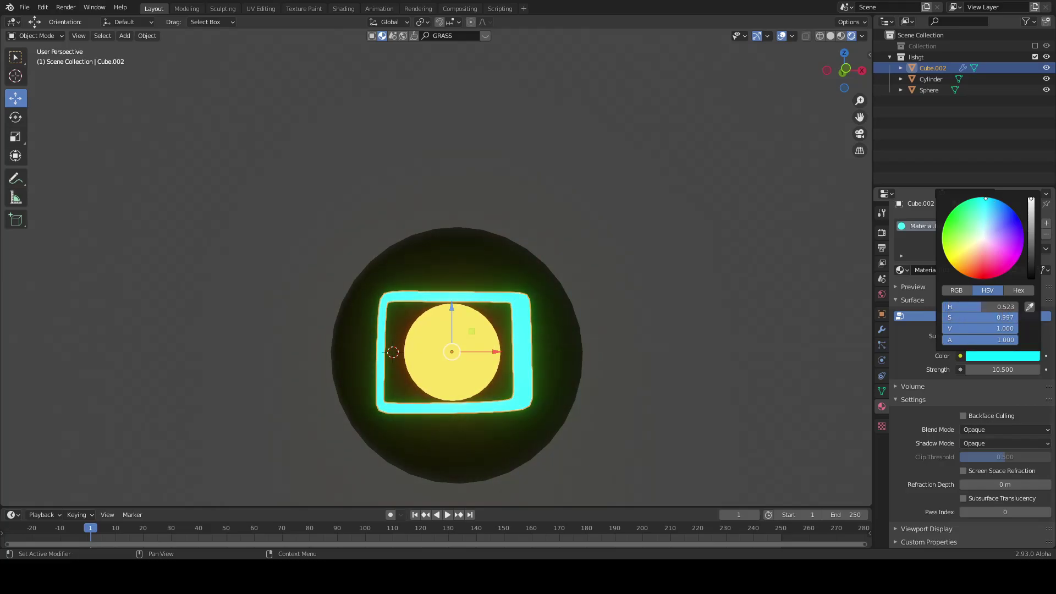
left_click(789, 296)
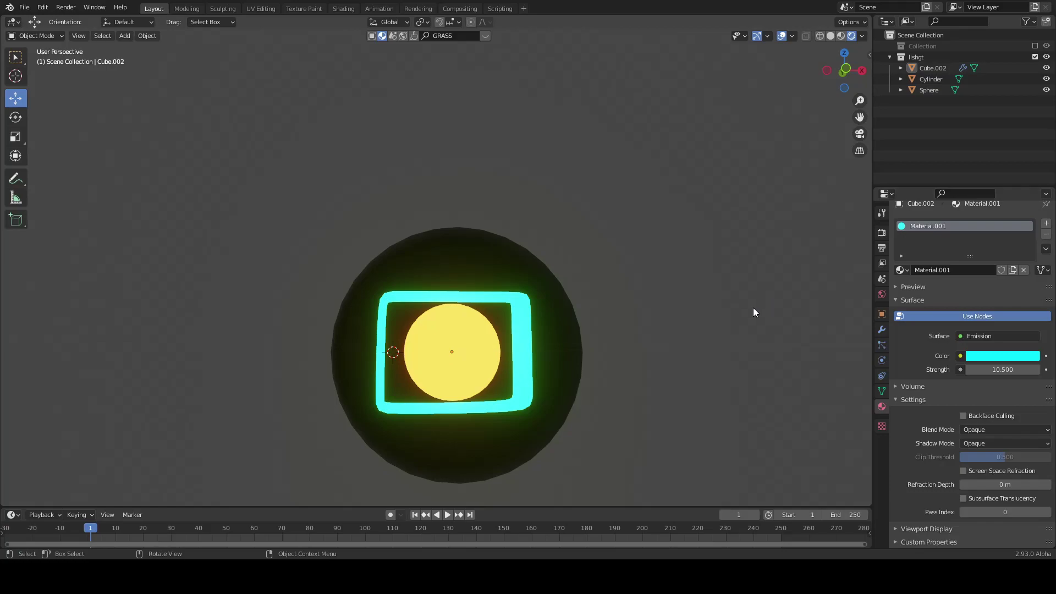
left_click(1003, 356)
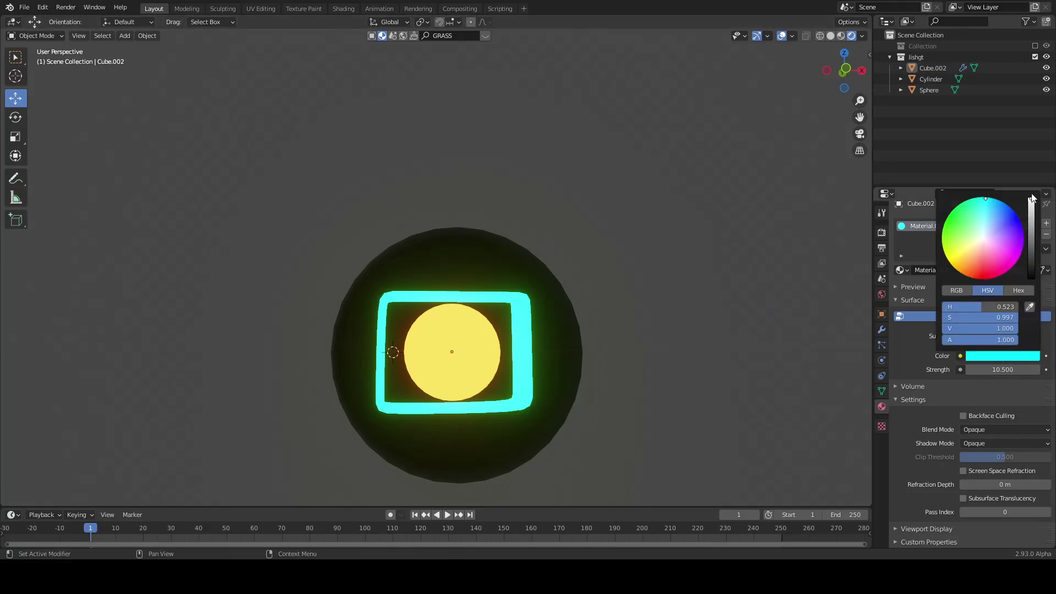
mouse_move(1032, 198)
left_mouse_down()
mouse_move(1032, 246)
mouse_move(1031, 200)
left_mouse_up()
- Select the lamp Sphere to show its orange Material.002 and orbit to face the lamp
left_click(445, 375)
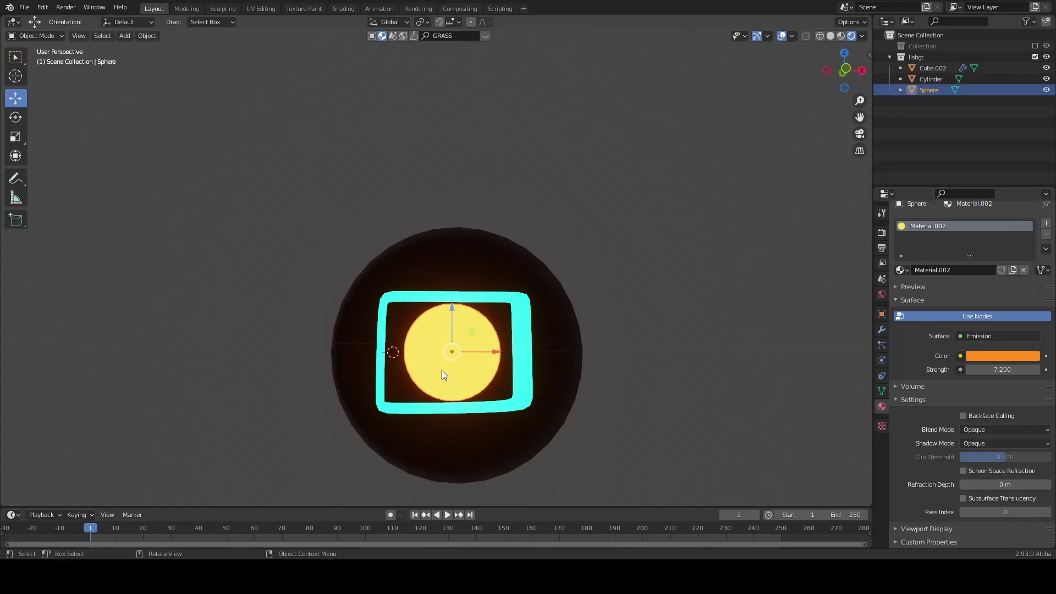
middle_click_drag(620, 427, 587, 418)
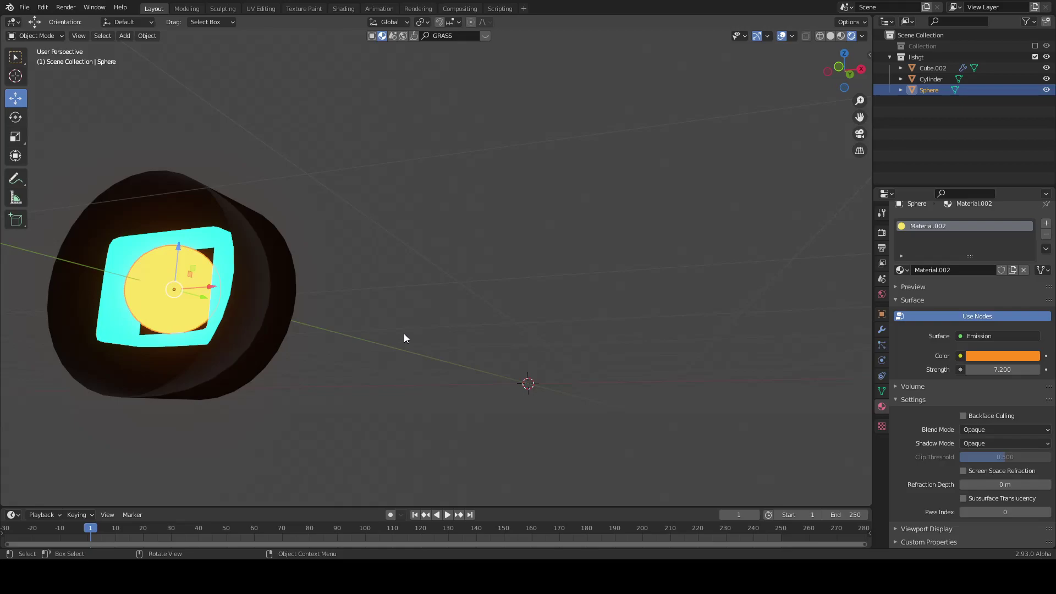
scroll(327, 337, "down", 3)
middle_click_drag(335, 336, 348, 345)
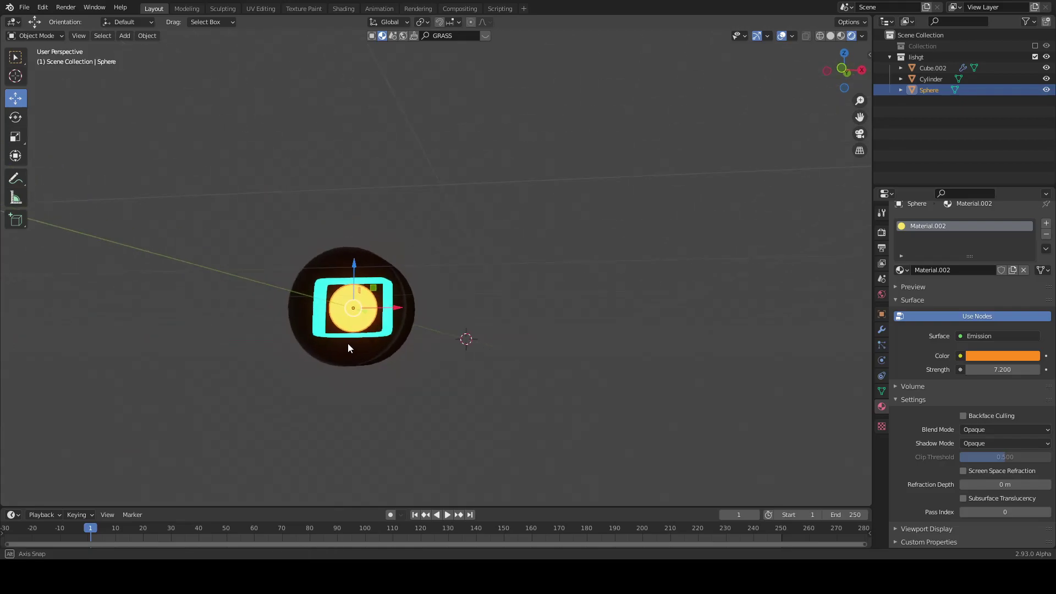
scroll(355, 347, "up", 4)
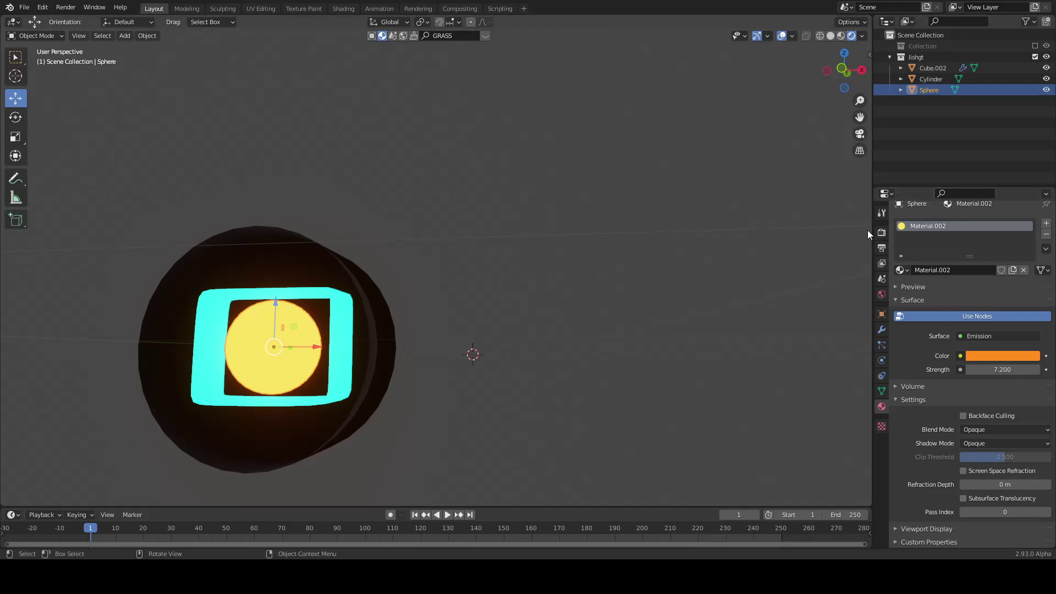
left_click(882, 234)
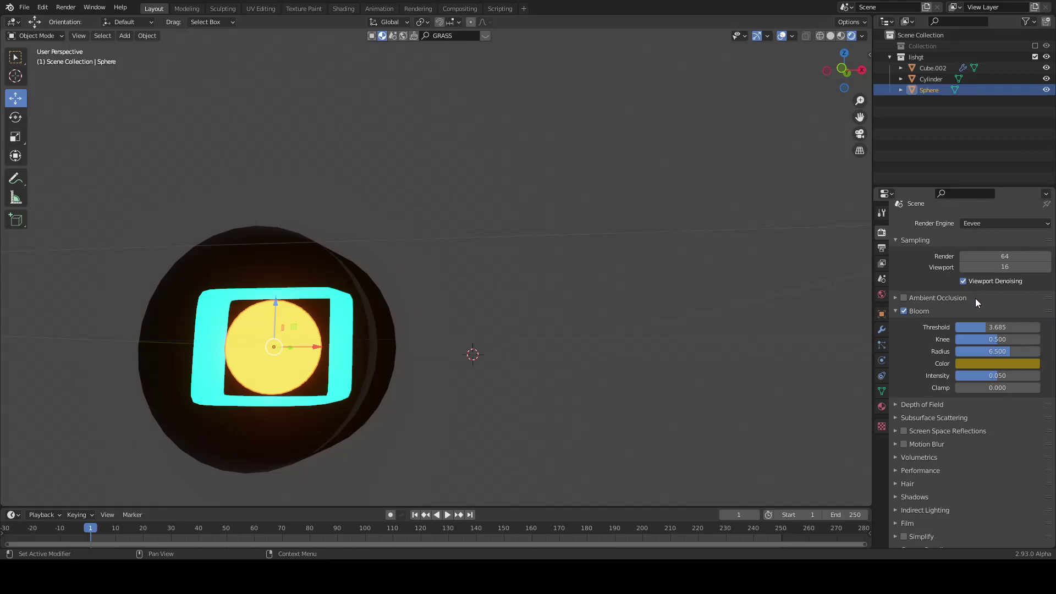
scroll(974, 290, "up", 1)
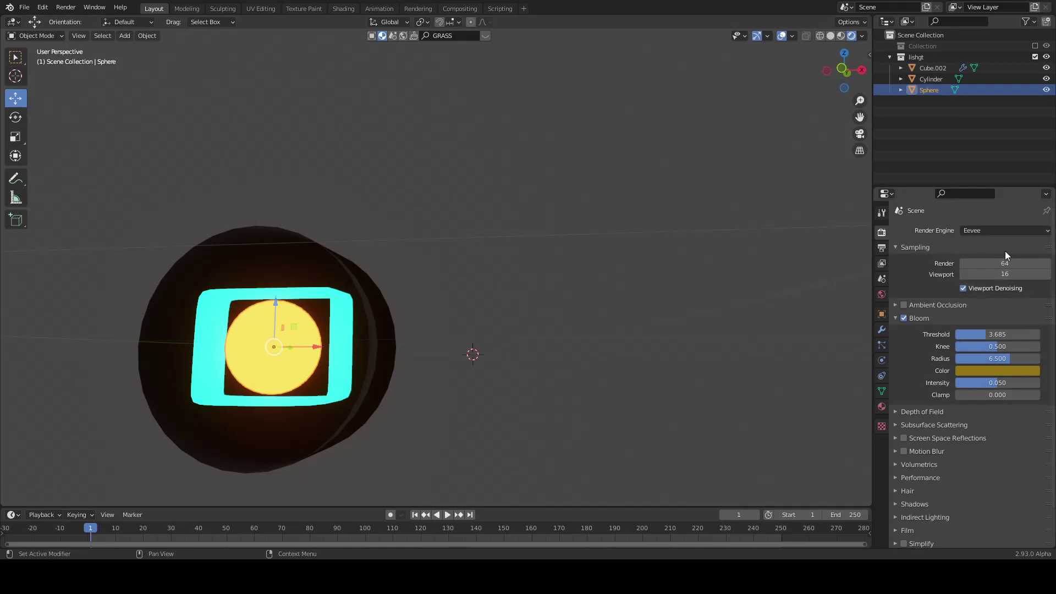
left_click(1006, 233)
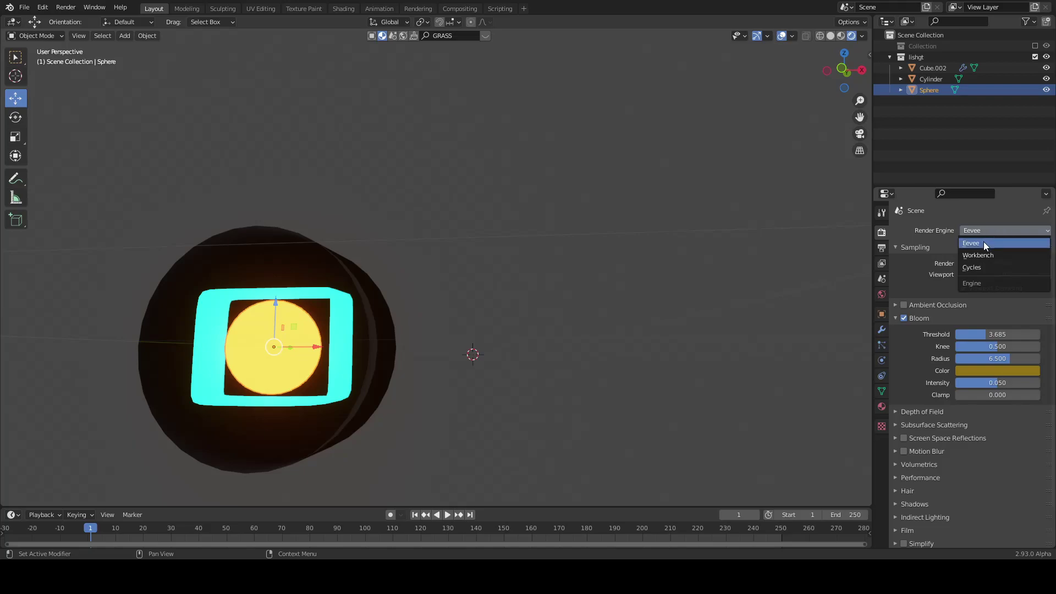
left_click(971, 267)
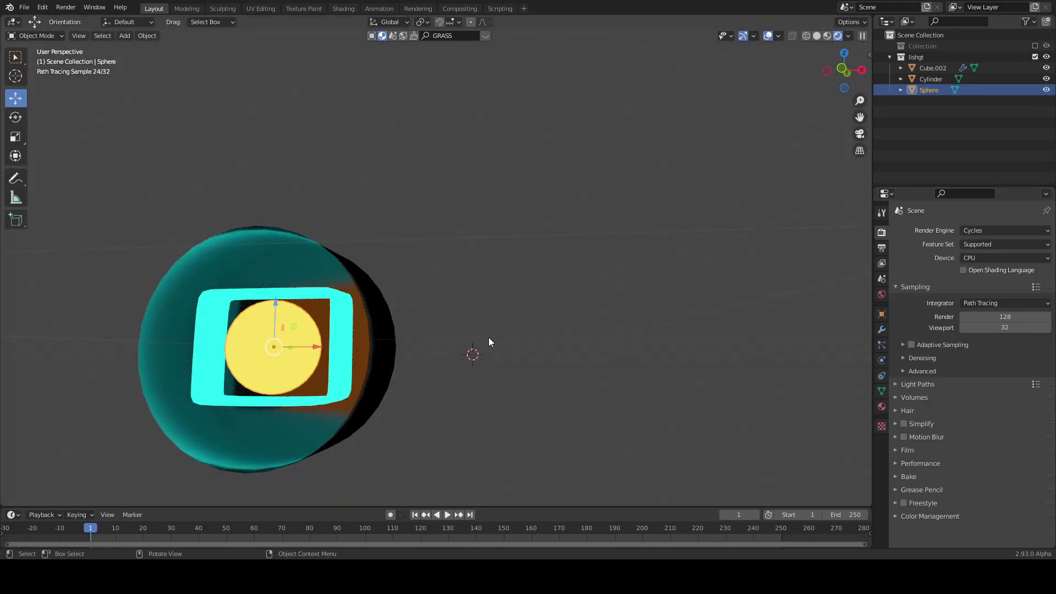
middle_click_drag(489, 338, 499, 352)
scroll(497, 345, "up", 2)
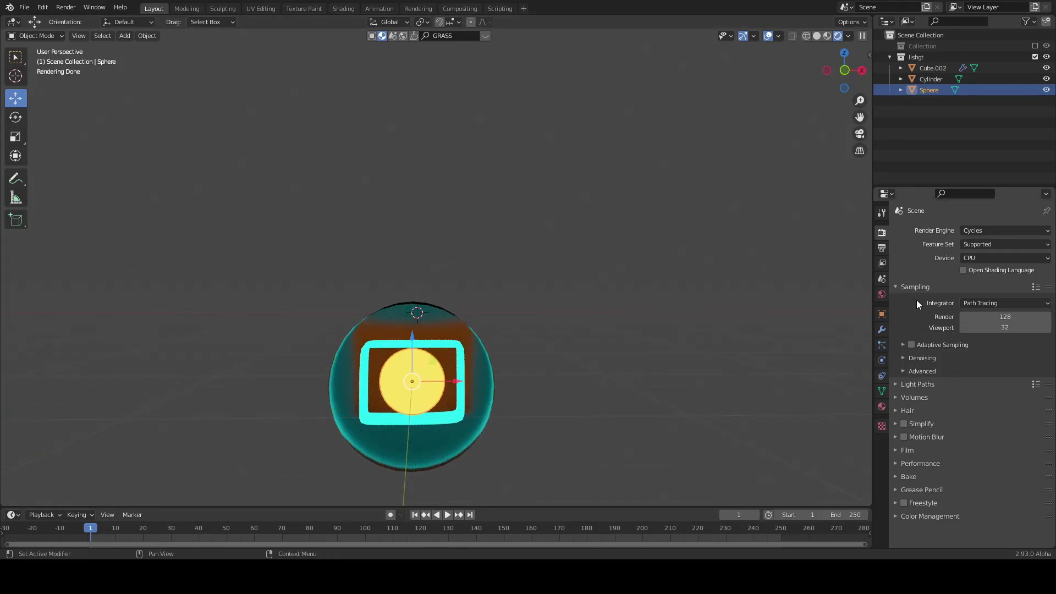
left_click(994, 233)
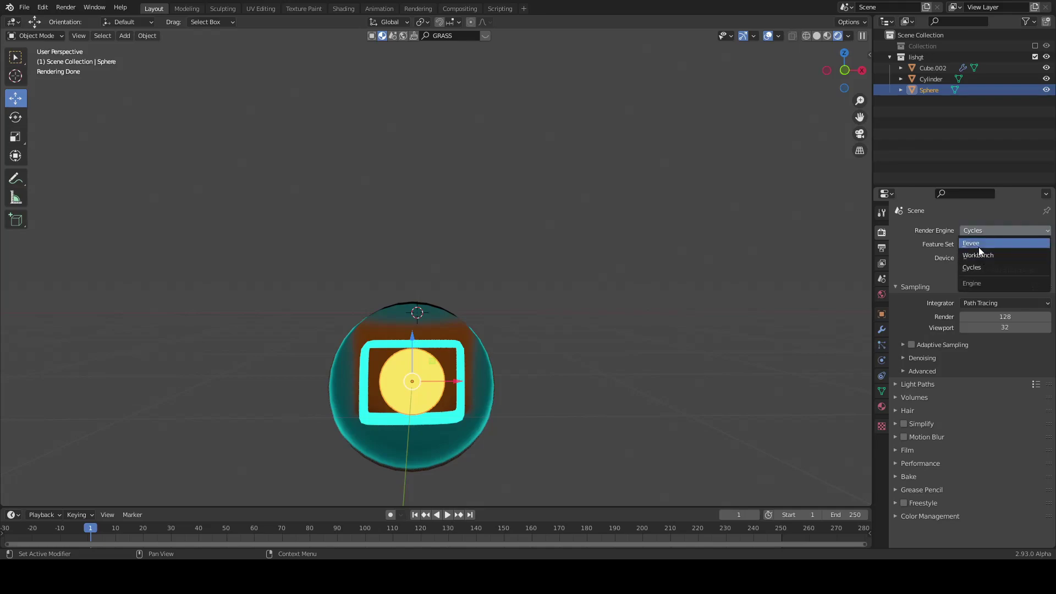
left_click(979, 248)
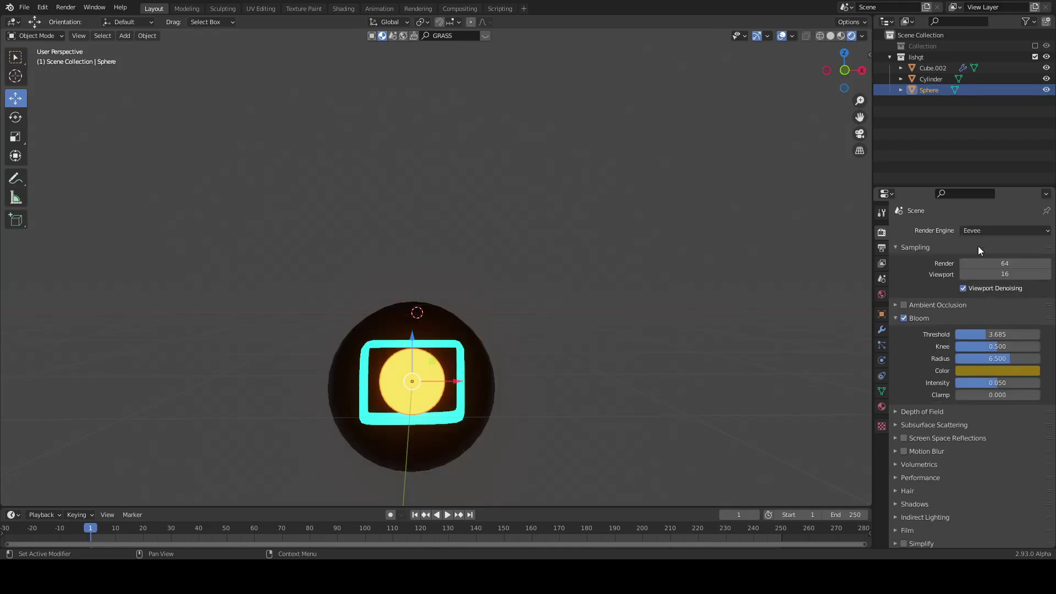
- Turn Eevee Bloom off and back on to compare the lamp's glow without it
left_click(904, 318)
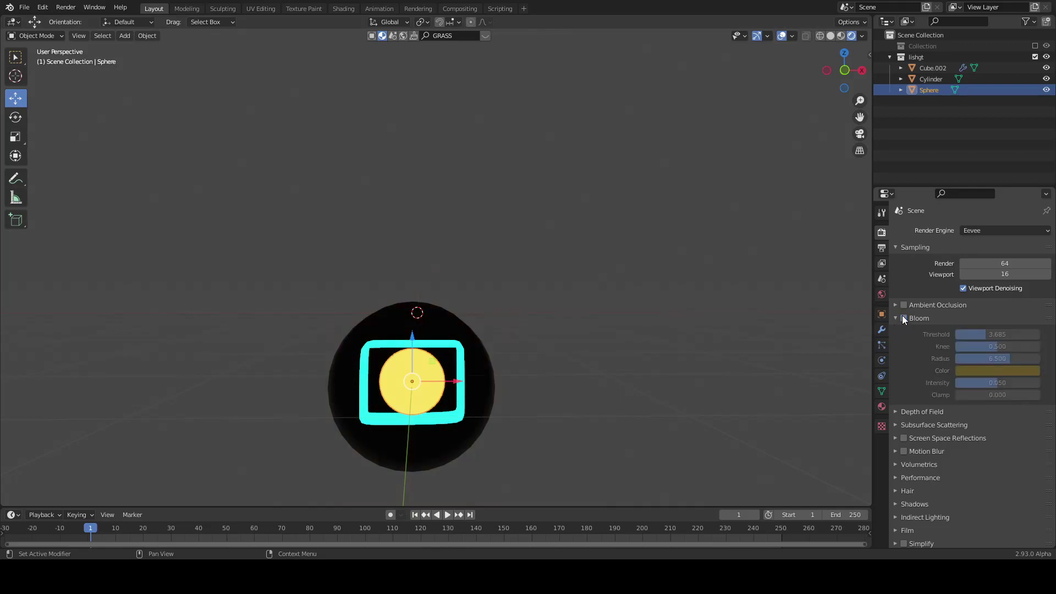
middle_click_drag(554, 389, 519, 377)
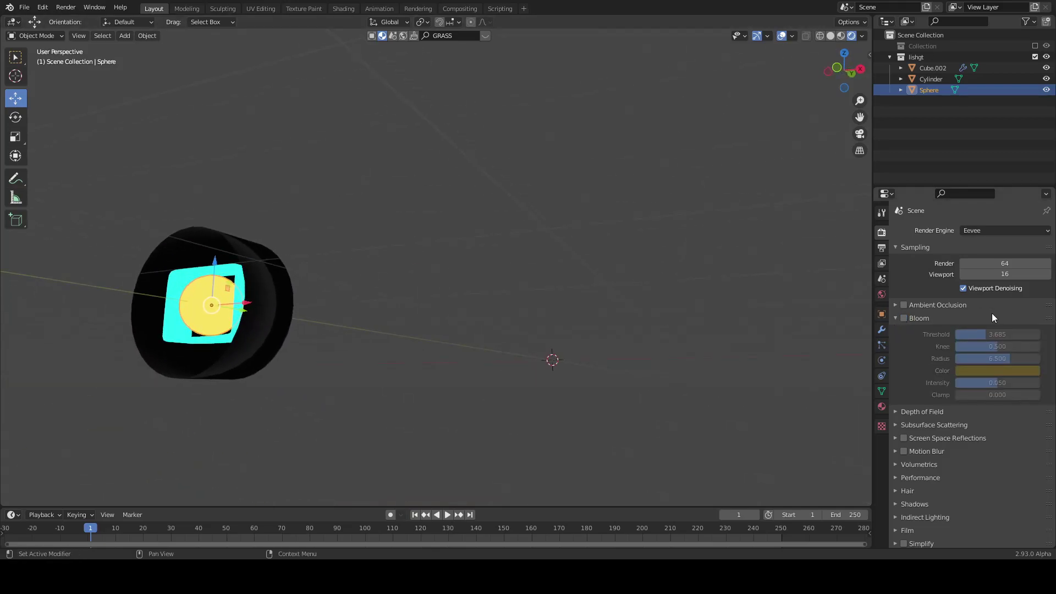
left_click(905, 318)
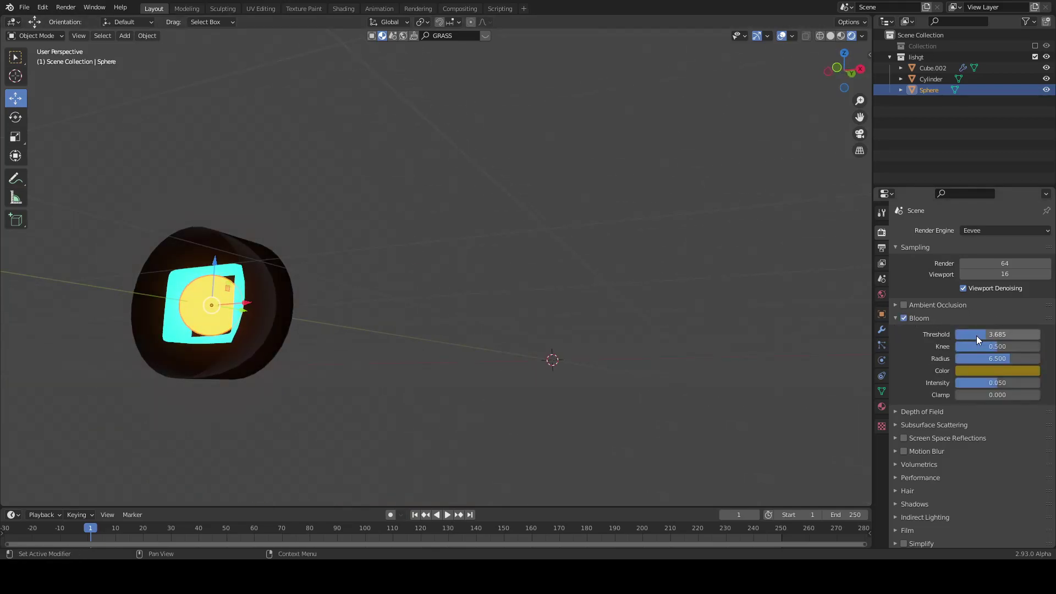
- Raise the Bloom Threshold step by step to 6.762 and check the reduced glow
mouse_move(976, 335)
left_mouse_down()
mouse_move(990, 334)
mouse_move(974, 335)
left_mouse_up()
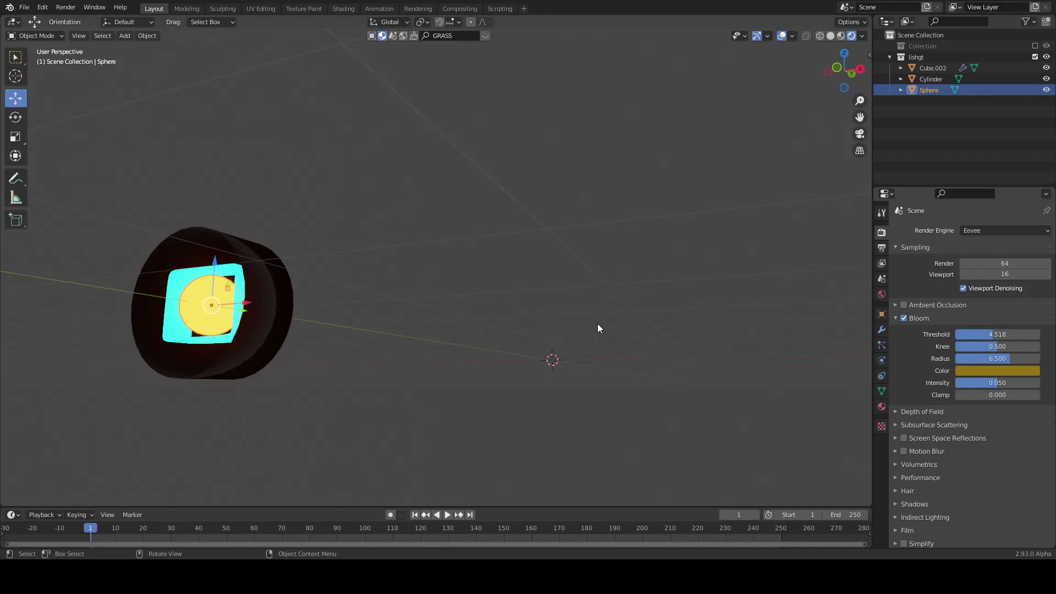
left_click(203, 272)
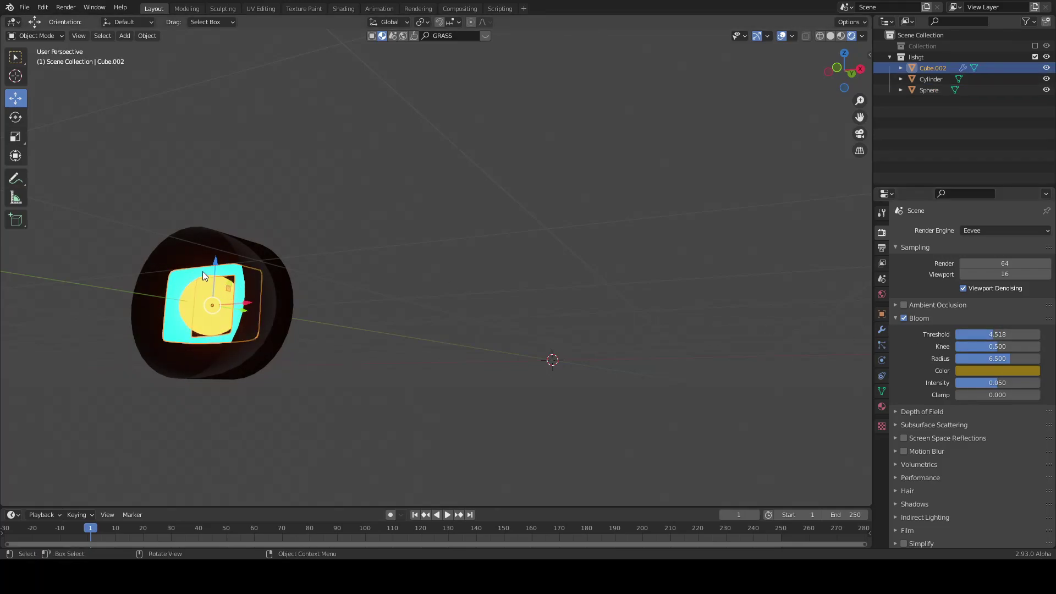
left_click_drag(994, 334, 1030, 335)
left_click(598, 322)
middle_click_drag(597, 323, 434, 512)
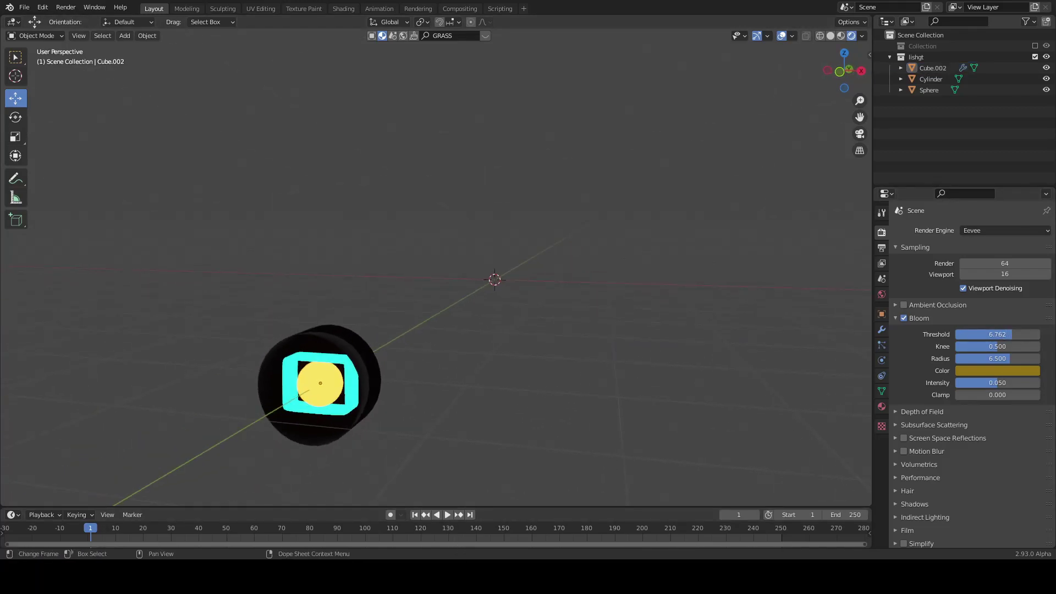